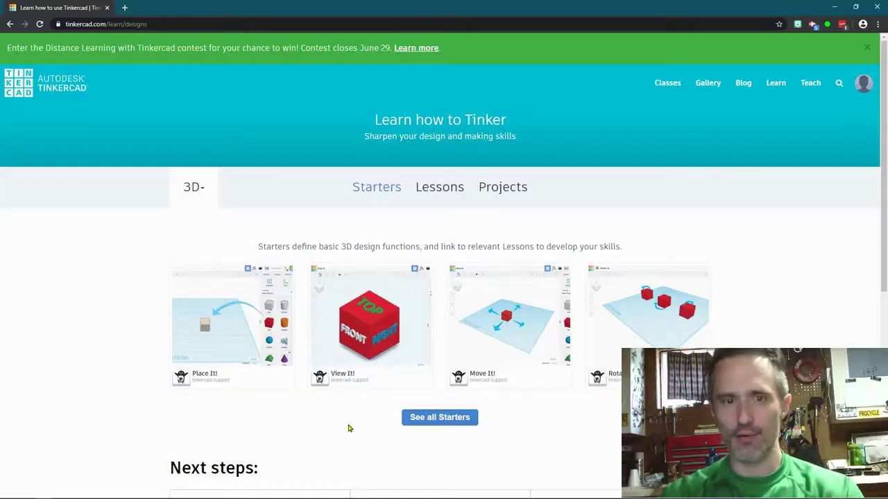
Step: Make the browser full screen and bring up the list of 3D lessons
key(F11)
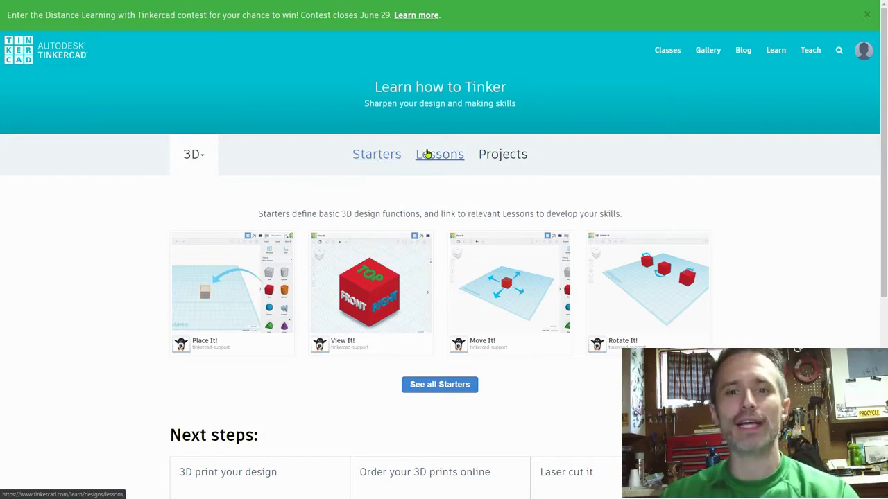
click(200, 162)
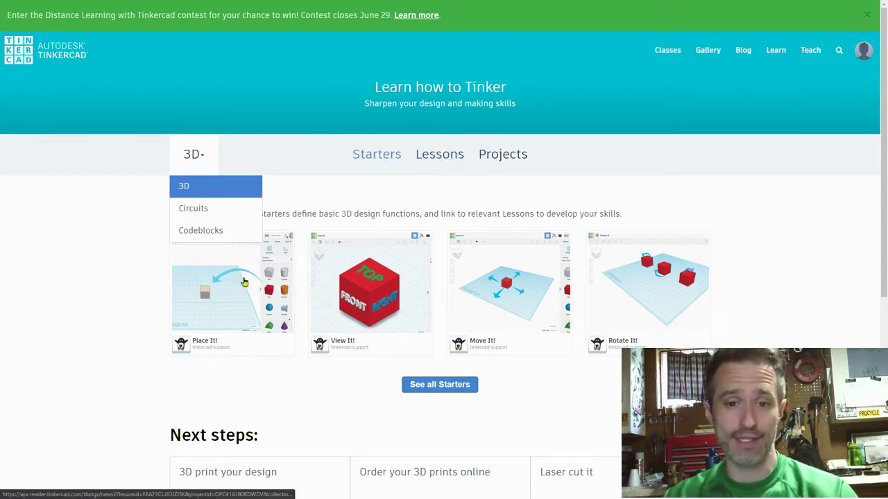
click(444, 155)
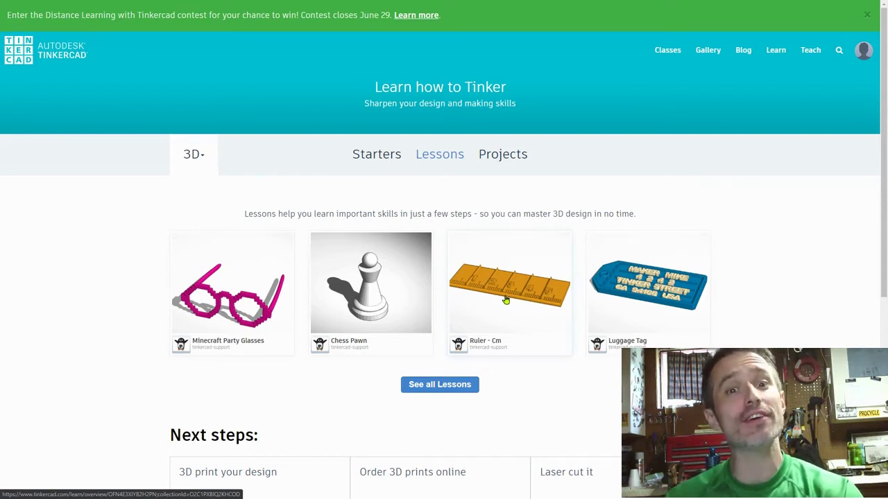
Step: Reset the Ruler - Cm lesson's progress and launch it in the editor
click(506, 300)
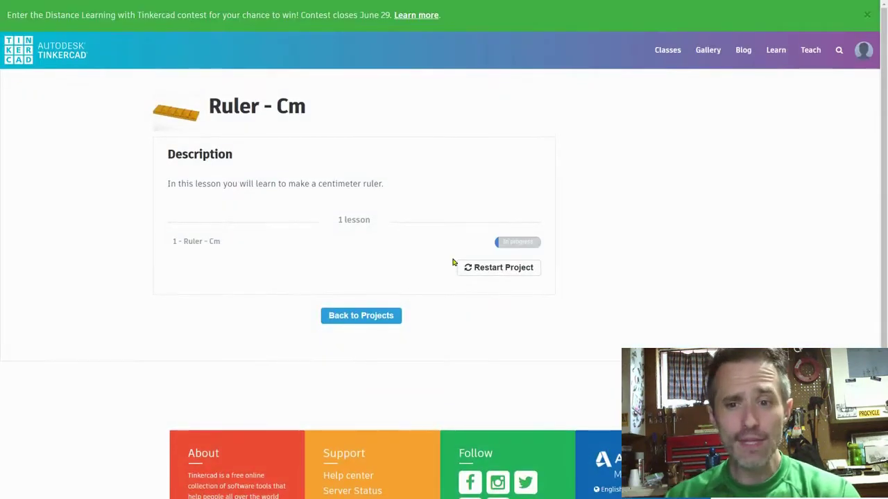
click(487, 270)
click(555, 99)
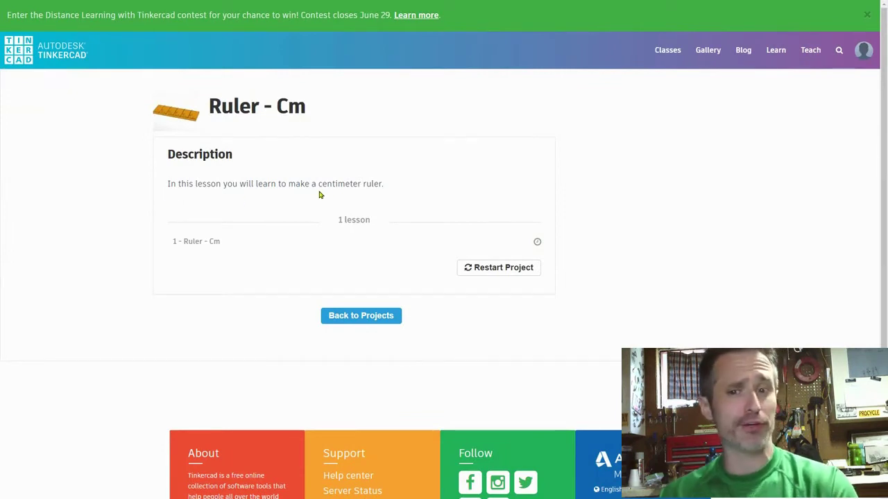
click(271, 243)
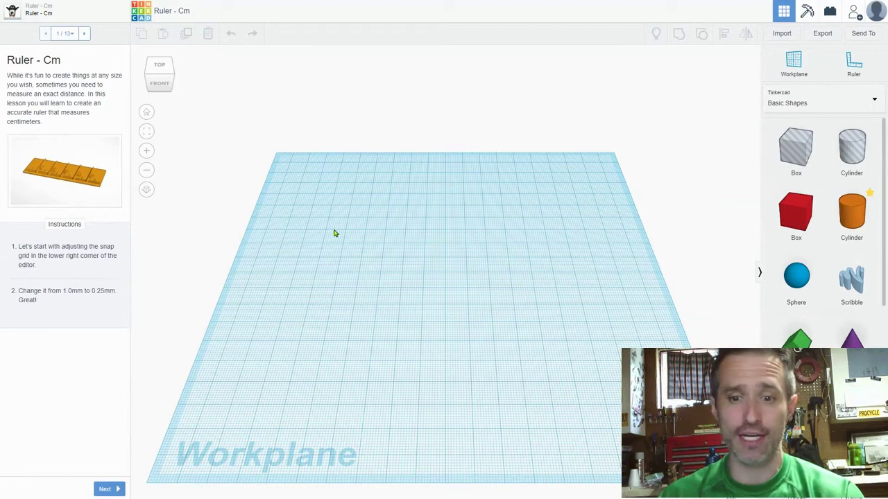
Step: Advance the Ruler - Cm lesson from step 1 to step 2 of 13
click(105, 489)
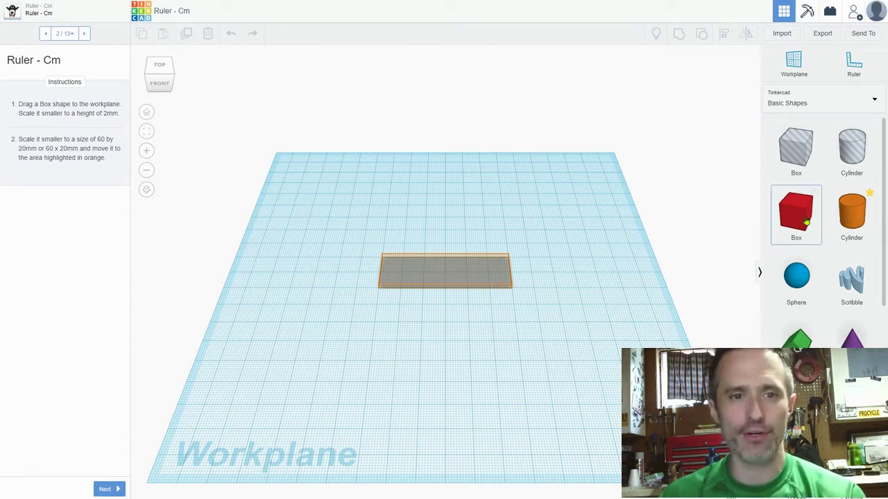
Step: Drop a red Box onto the grey outline and set its height to 2 mm
drag(806, 222, 418, 274)
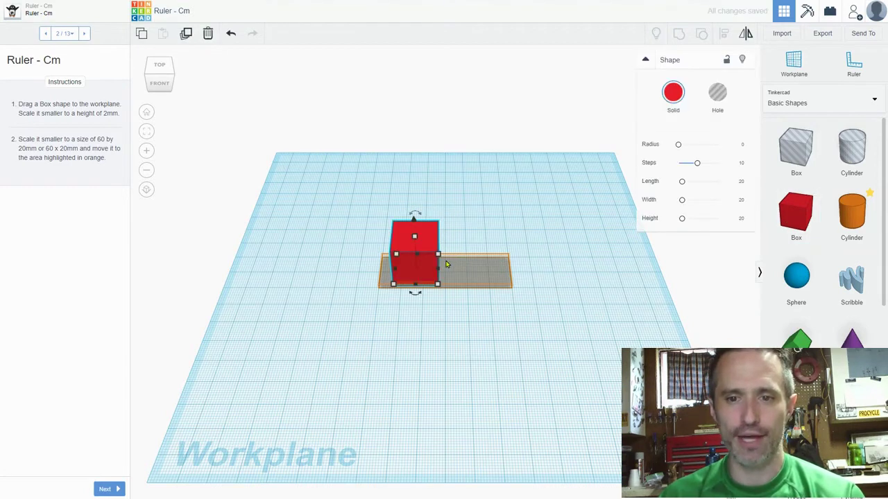
right_drag(453, 268, 444, 238)
right_drag(423, 291, 417, 239)
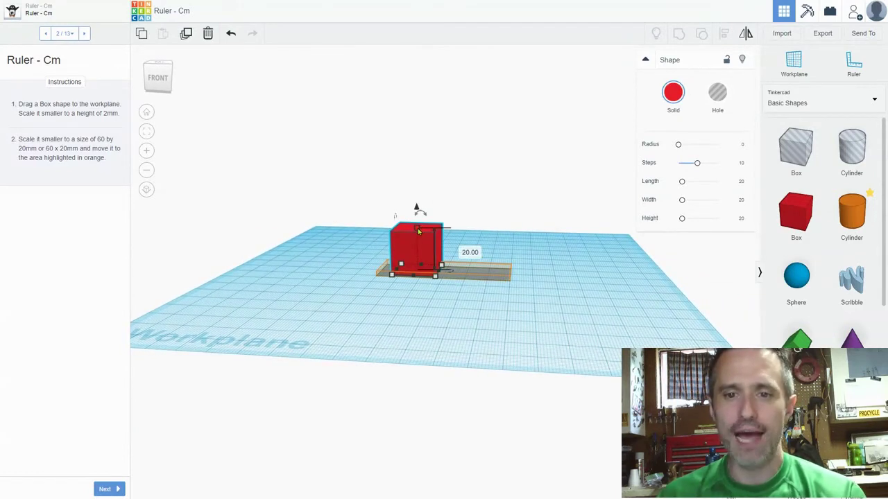
click(470, 252)
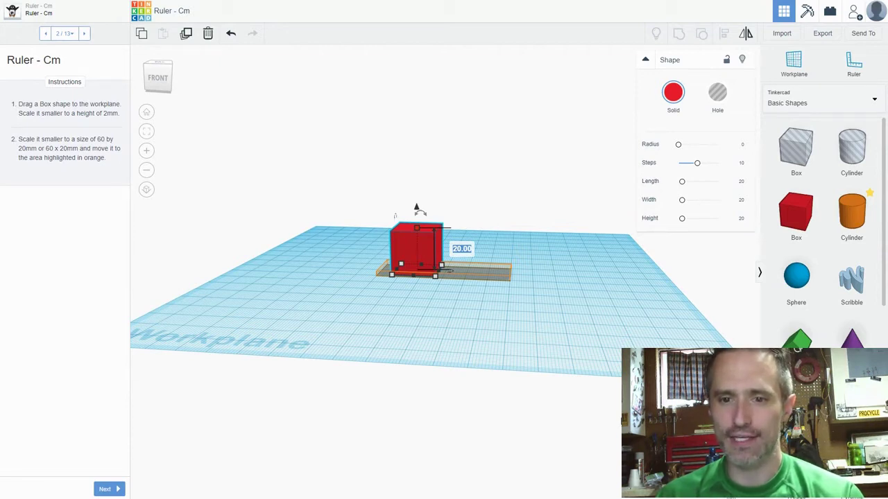
key(Escape)
click(700, 485)
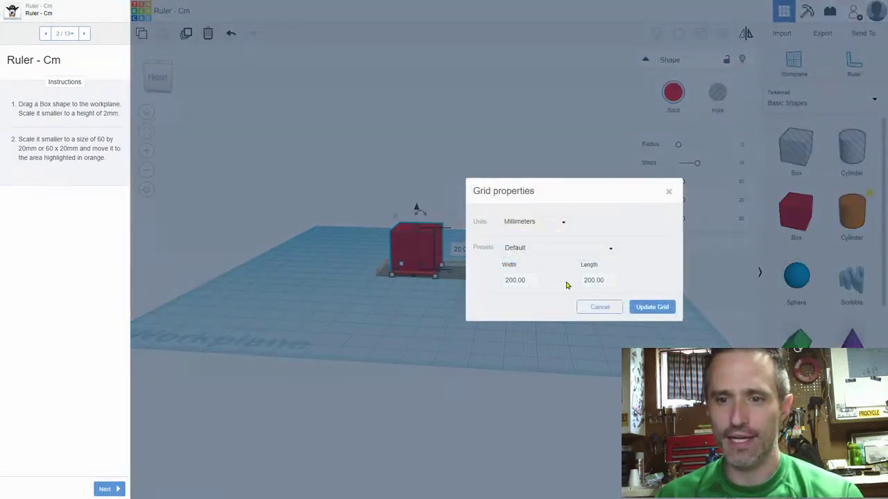
click(613, 310)
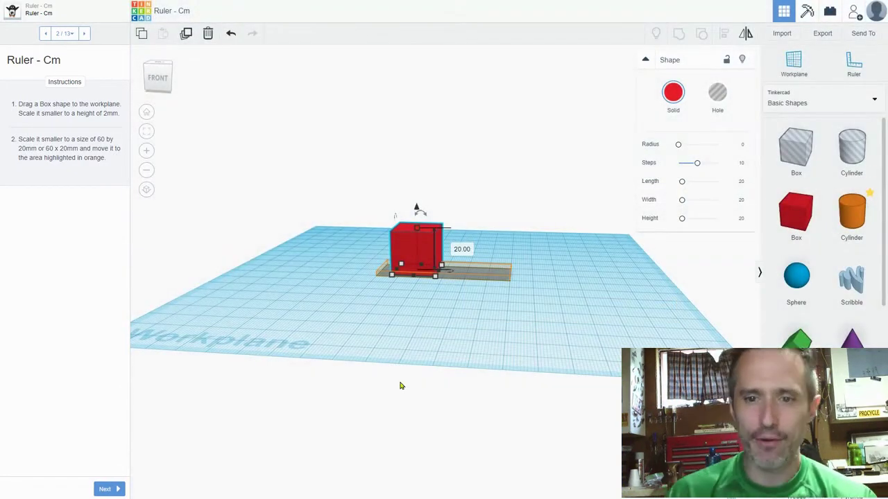
click(463, 250)
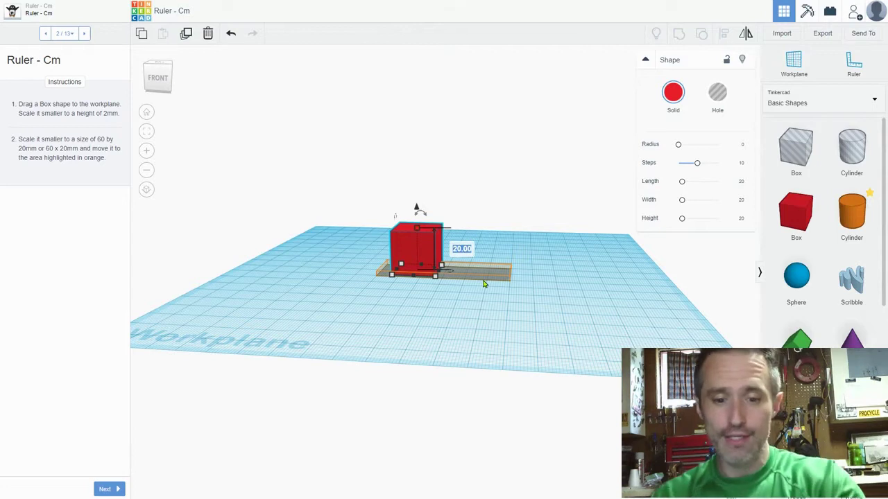
text(2)
key(Return)
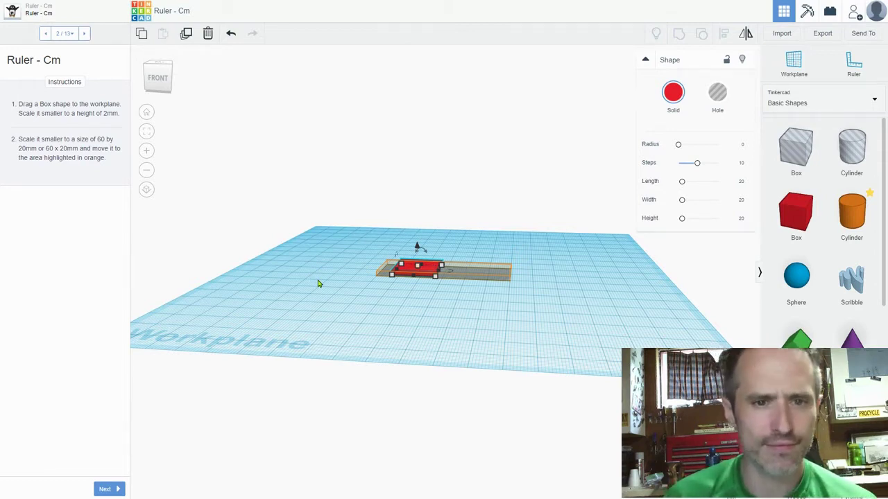
Step: Change the red box's length from 20 to 60 mm and slide it onto the orange outline
click(319, 283)
right_drag(319, 283, 352, 359)
click(416, 281)
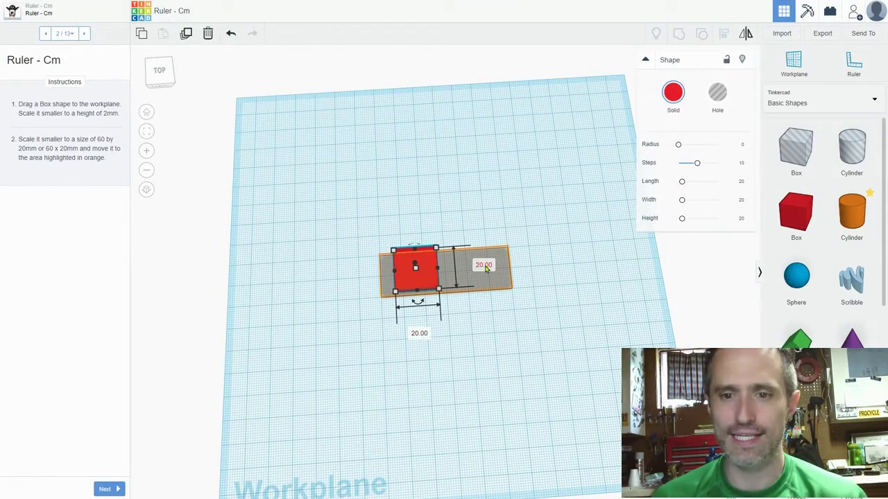
click(419, 335)
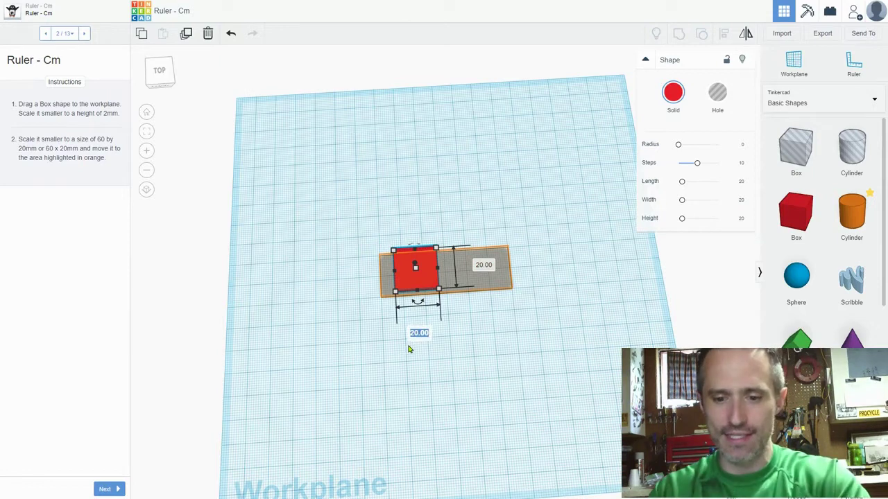
text(60)
key(Return)
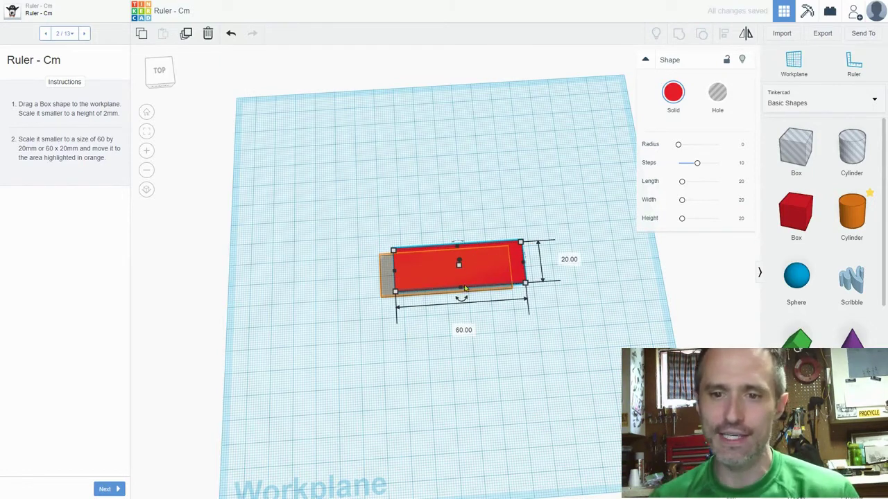
mouse_move(467, 288)
mouse_down()
mouse_move(487, 273)
mouse_move(477, 279)
mouse_up()
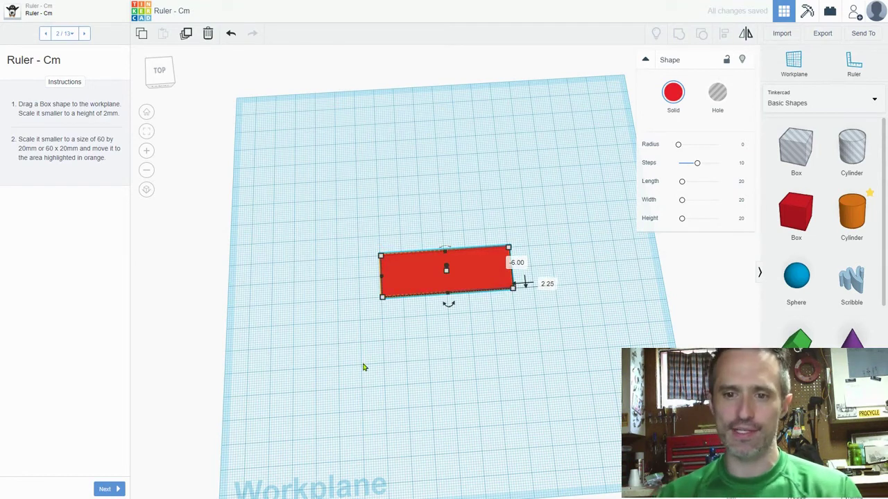
click(363, 367)
right_drag(456, 324, 432, 238)
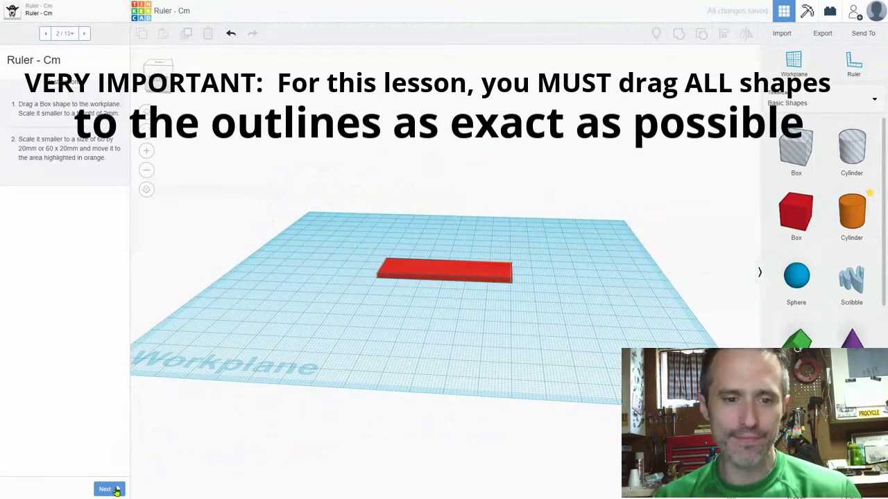
Step: Go to step 3 and add an orange cylinder sized 2 × 2 mm
click(108, 490)
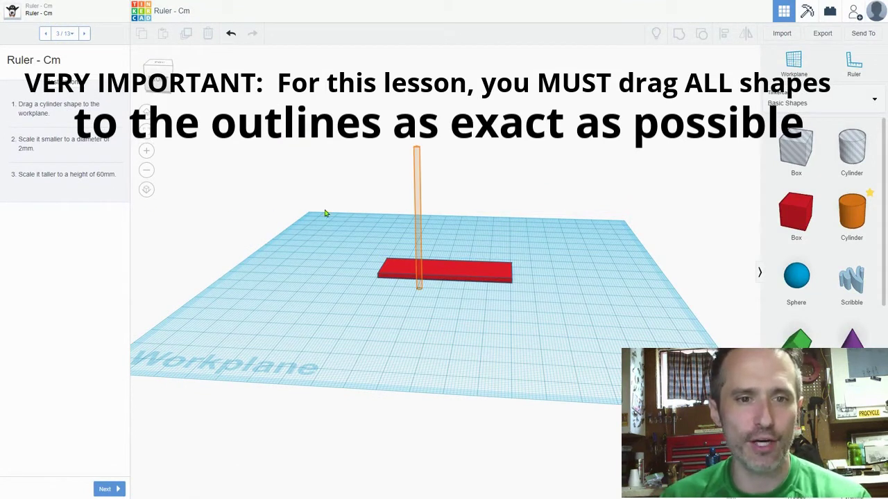
drag(852, 209, 386, 301)
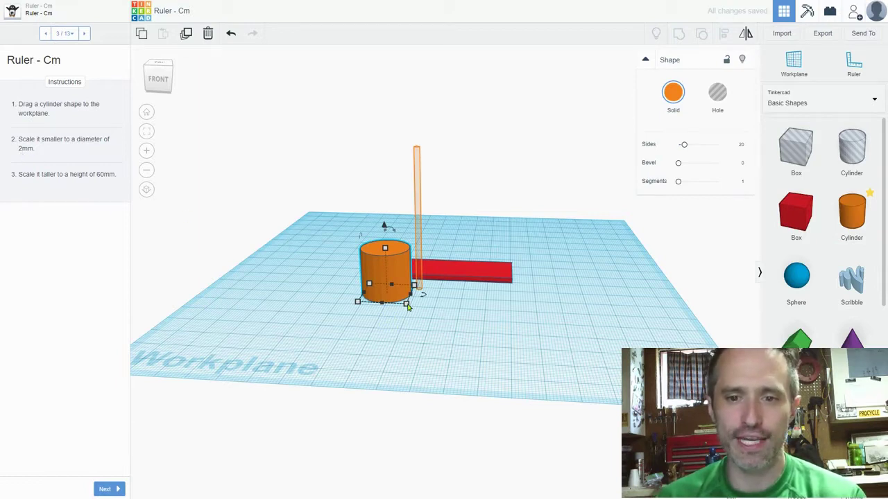
mouse_move(407, 305)
click(372, 324)
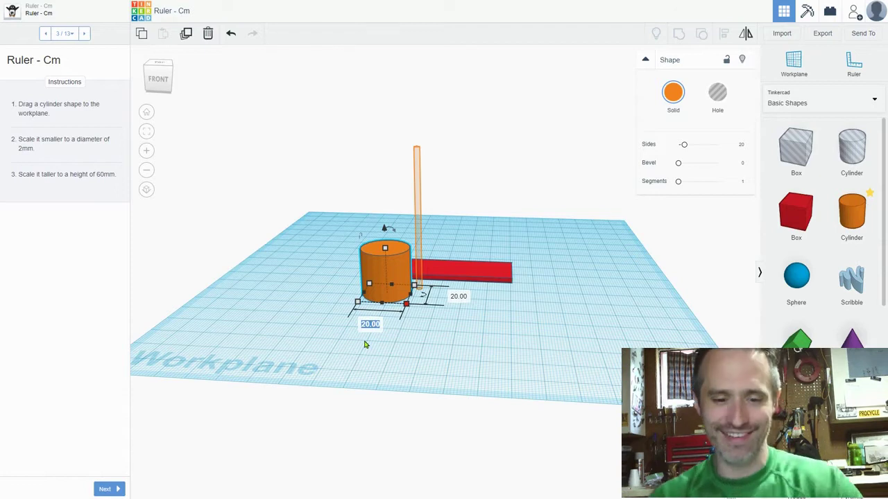
text(2)
key(Tab)
text(2)
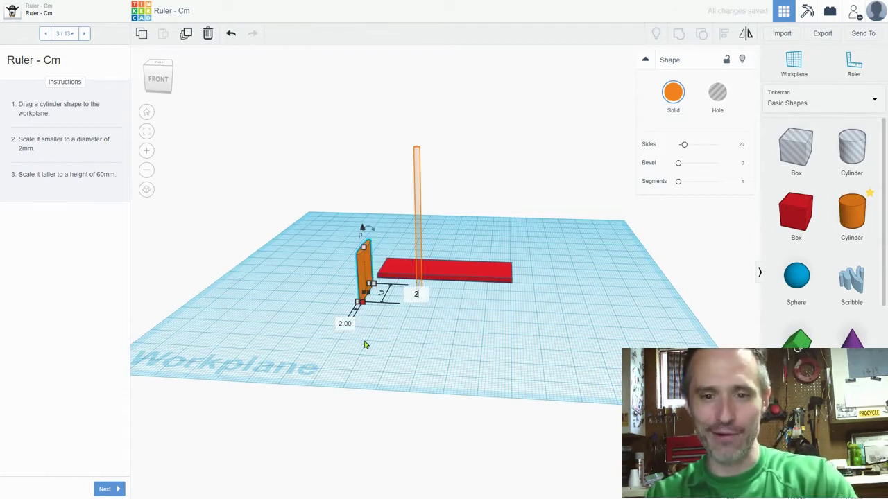
key(Return)
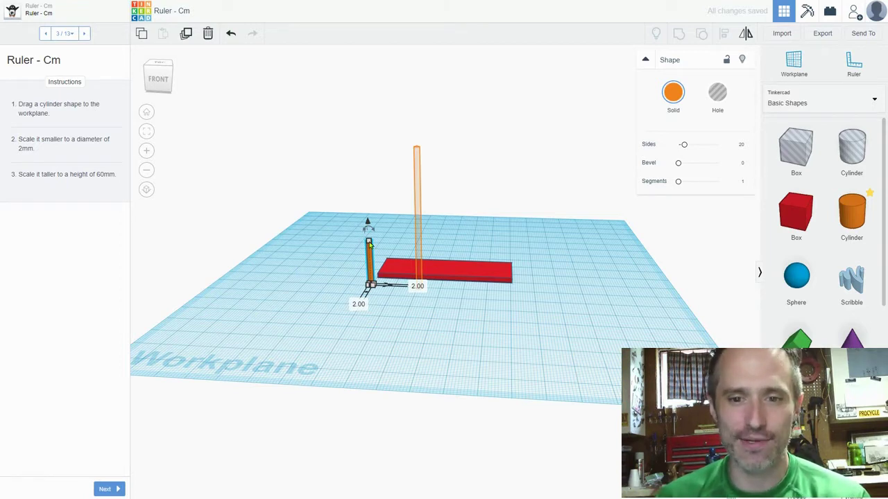
Step: Make the cylinder 60 mm tall, fit it into the pole outline, and advance to step 4
mouse_move(368, 242)
click(416, 262)
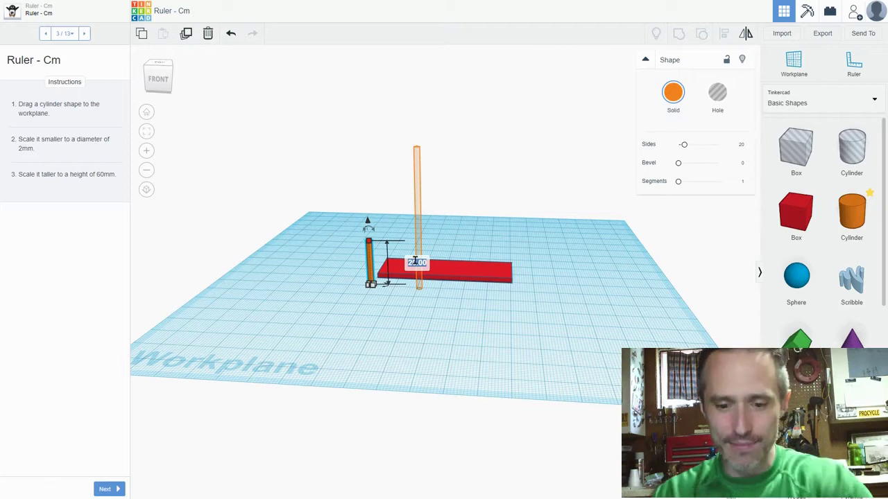
text(60)
key(Return)
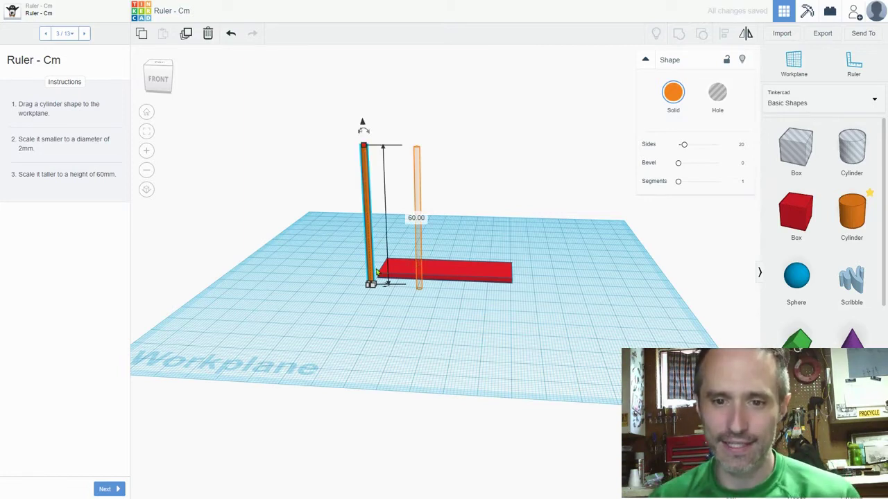
drag(369, 270, 418, 274)
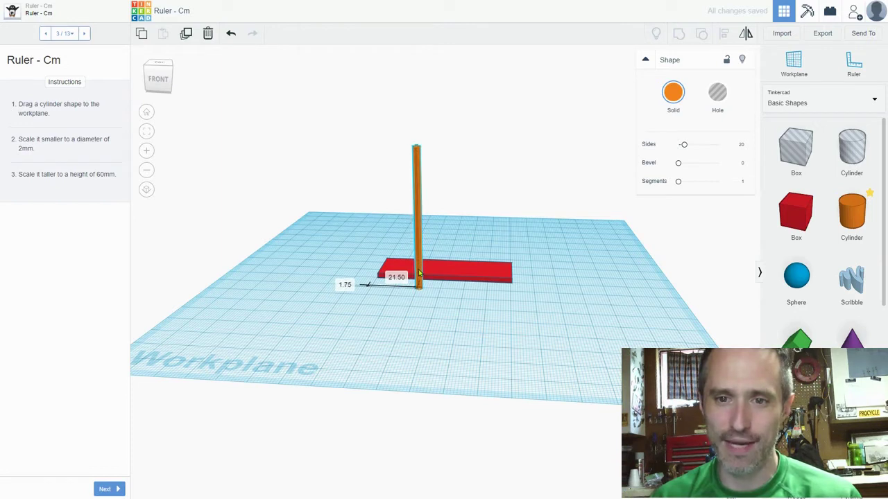
right_drag(373, 315, 126, 316)
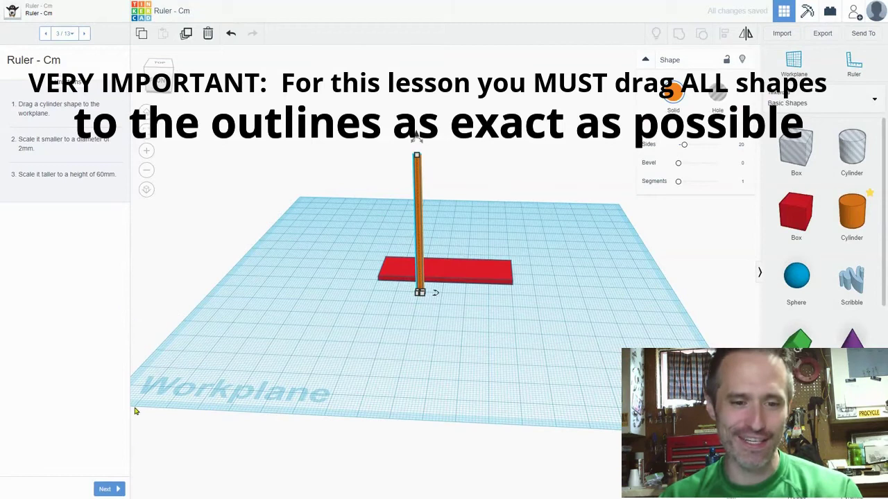
click(105, 490)
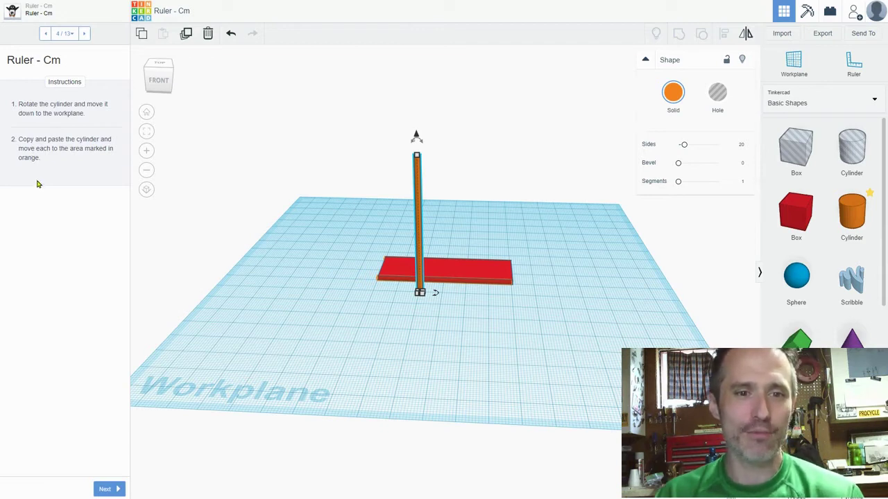
Step: Tip the orange cylinder horizontal and lower it onto the workplane
right_drag(367, 291, 572, 279)
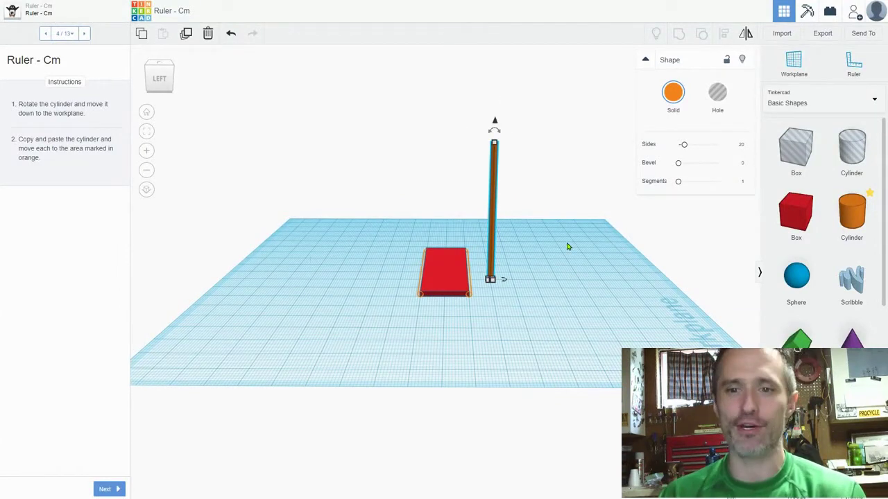
mouse_move(567, 247)
right_down()
mouse_move(265, 270)
mouse_move(337, 270)
mouse_move(384, 249)
mouse_move(382, 222)
mouse_move(529, 265)
mouse_move(571, 256)
right_up()
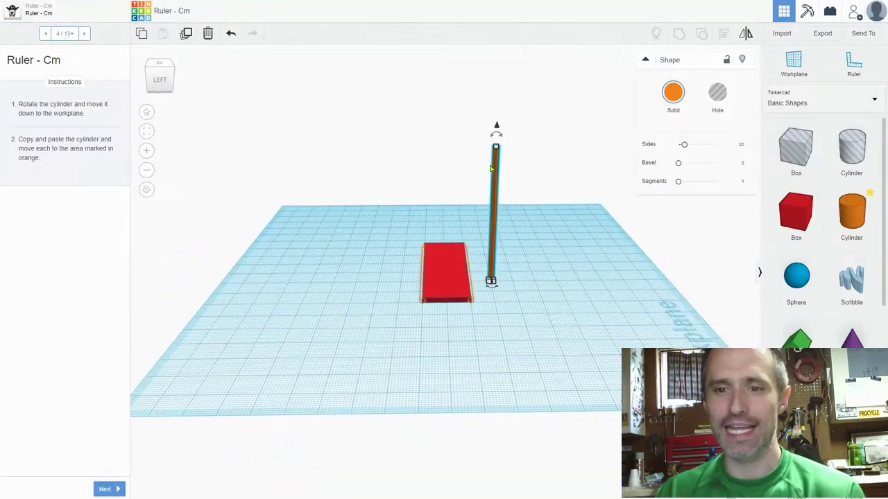
drag(495, 133, 205, 237)
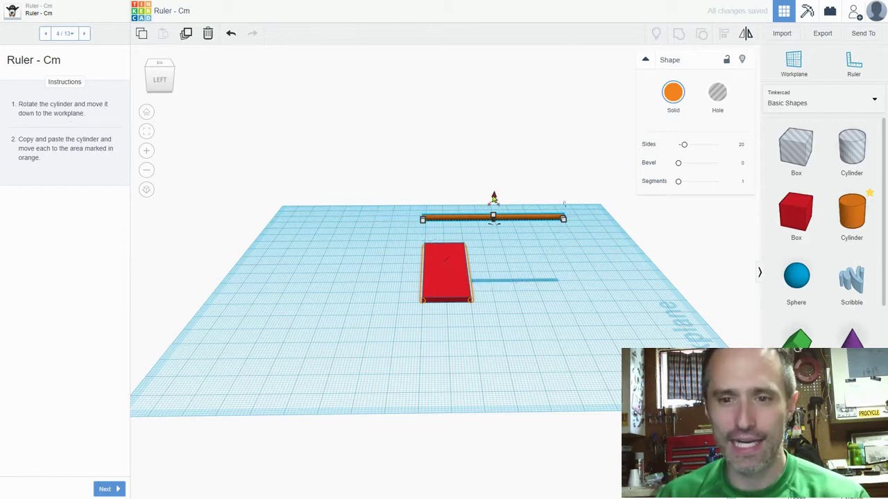
drag(494, 198, 491, 263)
scroll(391, 300, up, 3)
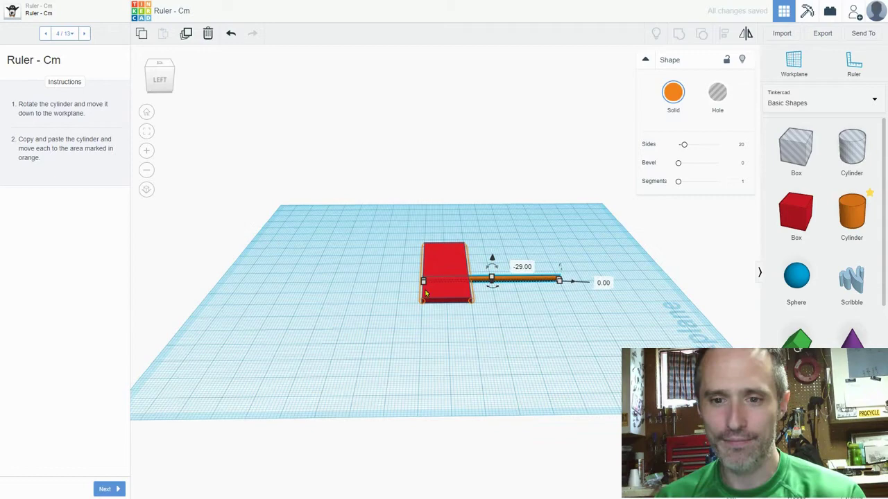
right_drag(391, 300, 49, 190)
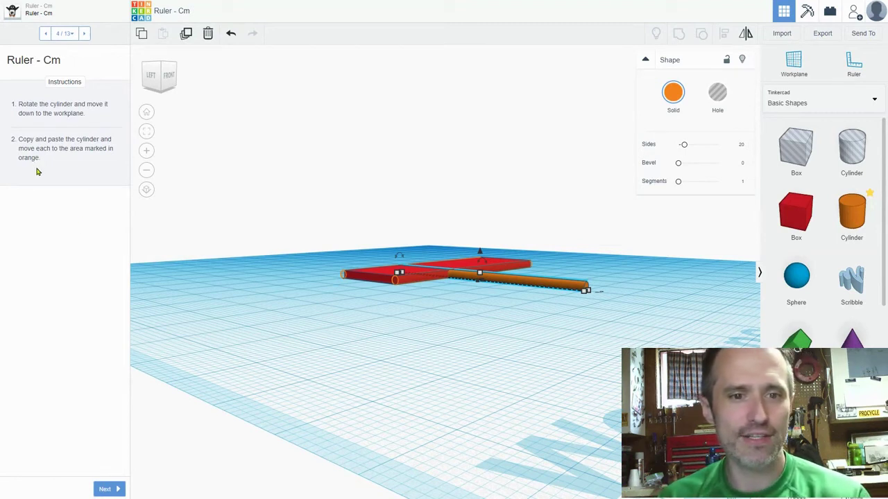
Step: Turn the cylinder 90° and push it against the box's lower long edge
right_drag(328, 322, 326, 391)
right_drag(303, 359, 448, 373)
drag(567, 421, 361, 442)
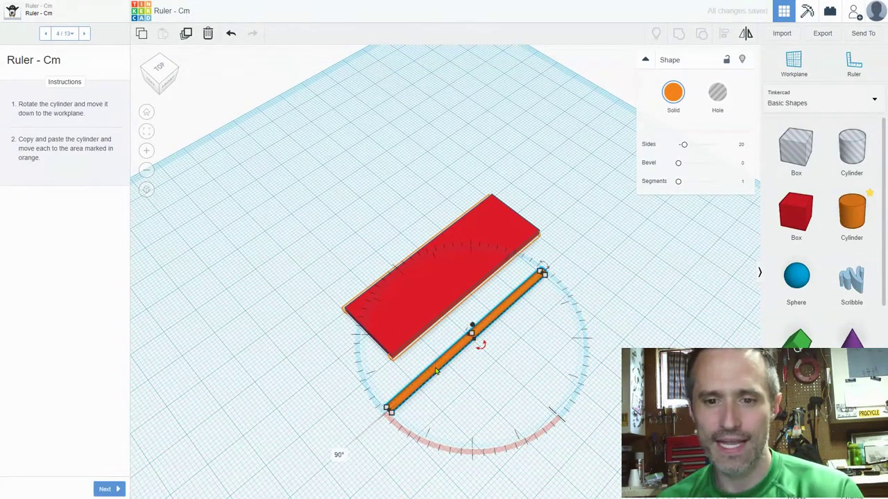
drag(436, 371, 437, 324)
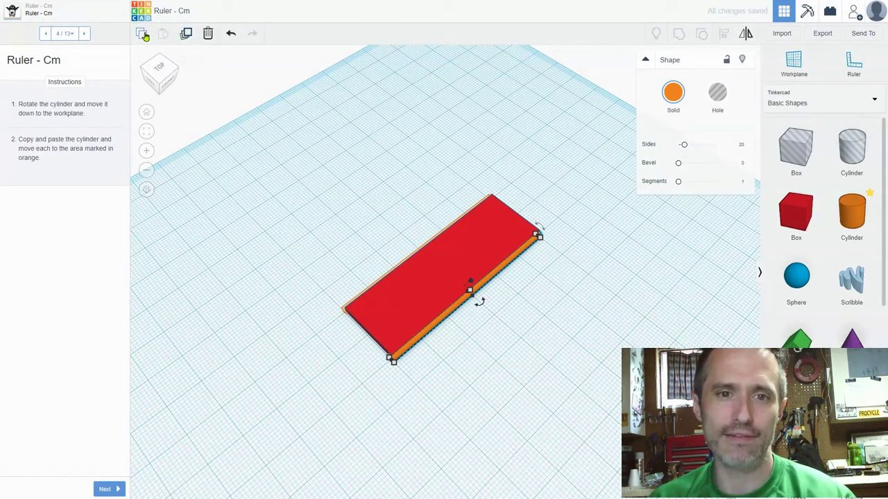
Step: Copy the cylinder and set the copy flush along the box's opposite long edge
click(144, 36)
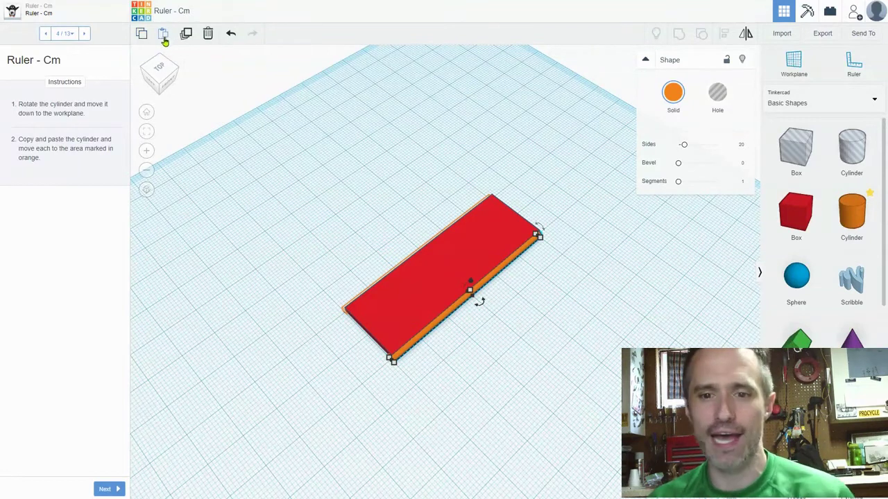
click(164, 38)
drag(565, 215, 451, 228)
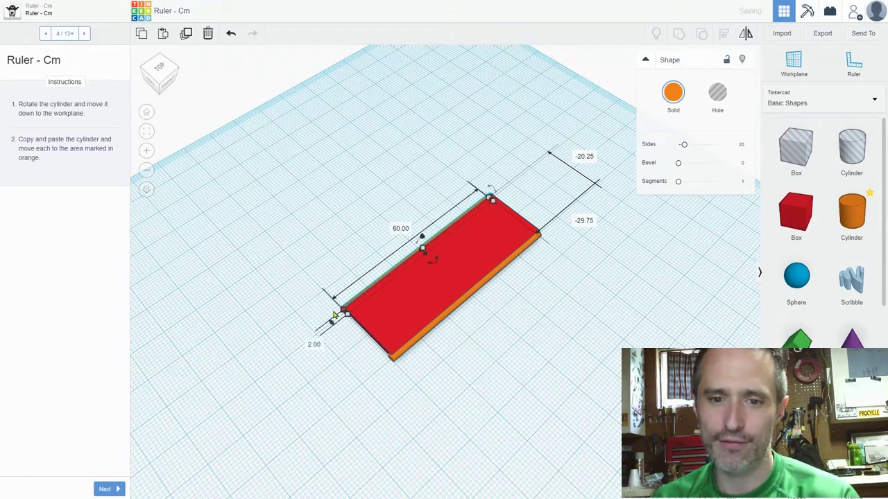
right_drag(400, 229, 407, 332)
scroll(403, 325, up, 4)
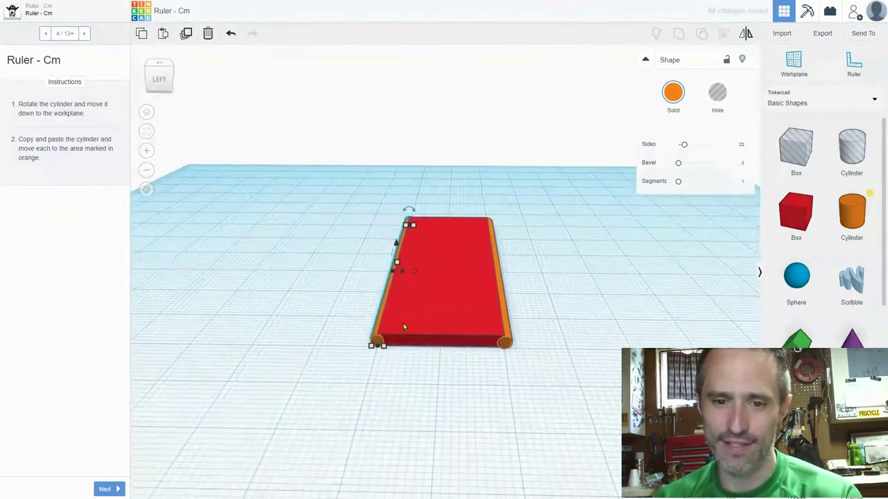
scroll(403, 333, up, 2)
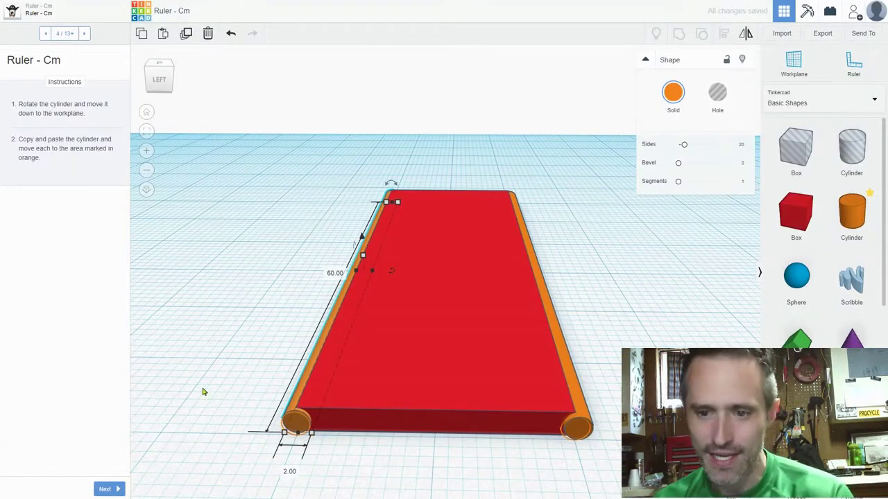
click(237, 376)
right_drag(237, 376, 389, 383)
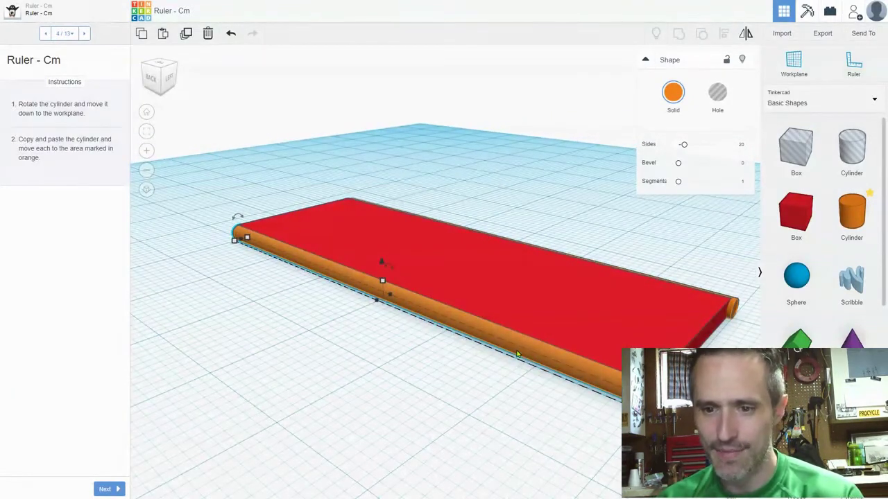
drag(517, 353, 525, 348)
right_drag(525, 347, 575, 357)
scroll(270, 302, down, 2)
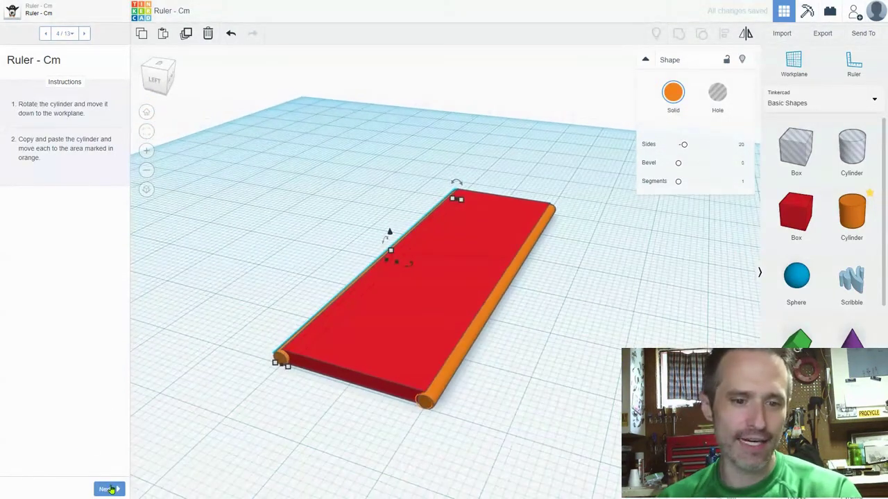
Step: Go to step 5, add a green Roof shape and set its height to 2 mm
click(109, 490)
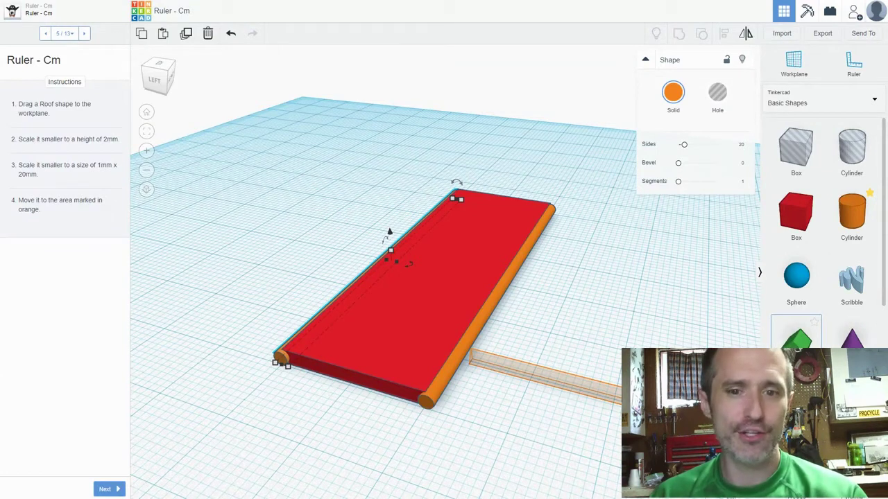
drag(796, 336, 558, 364)
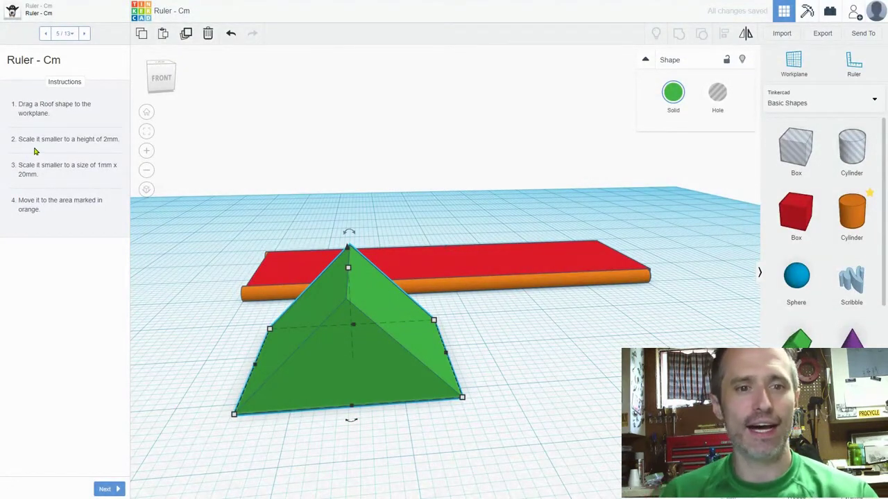
mouse_move(351, 273)
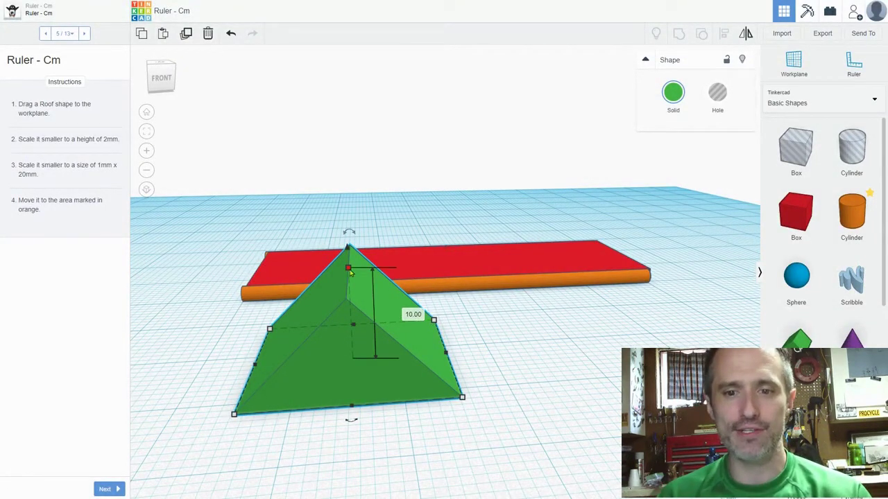
click(414, 317)
text(2)
key(Return)
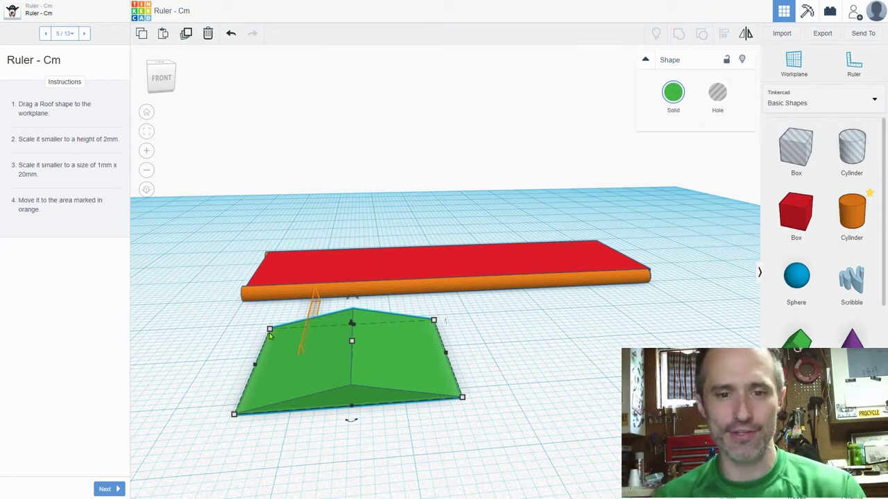
Step: Set the roof width to 1 mm, move it onto the orange marked area, and advance to step 6
mouse_move(269, 330)
click(354, 306)
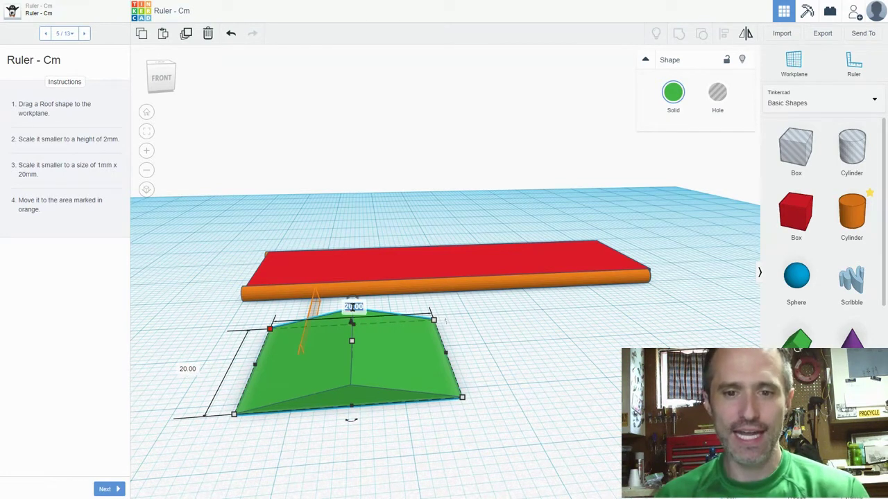
key(Return)
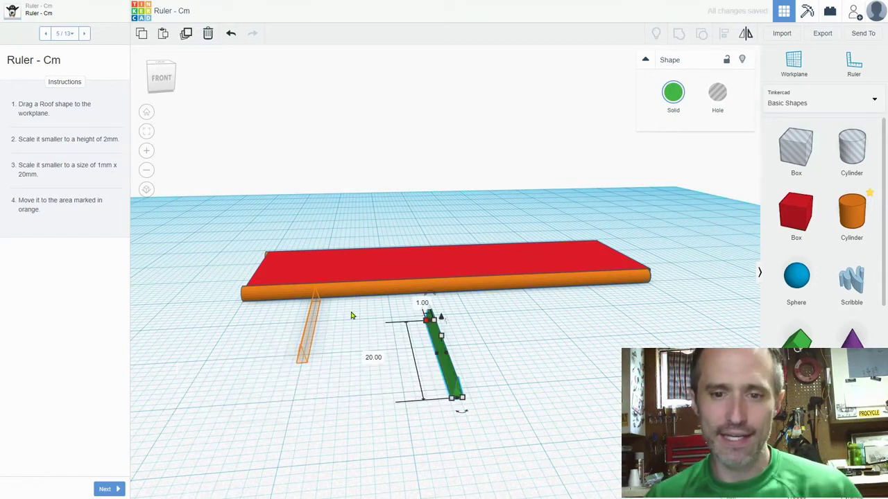
drag(449, 380, 302, 351)
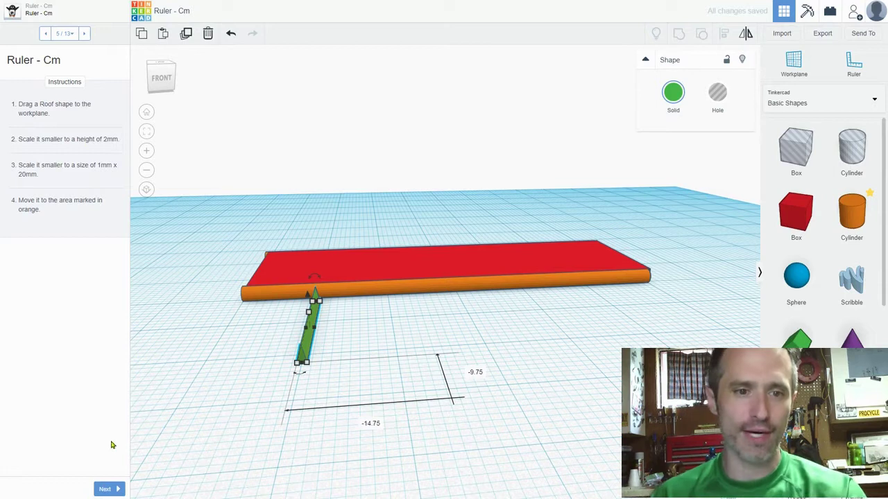
click(115, 487)
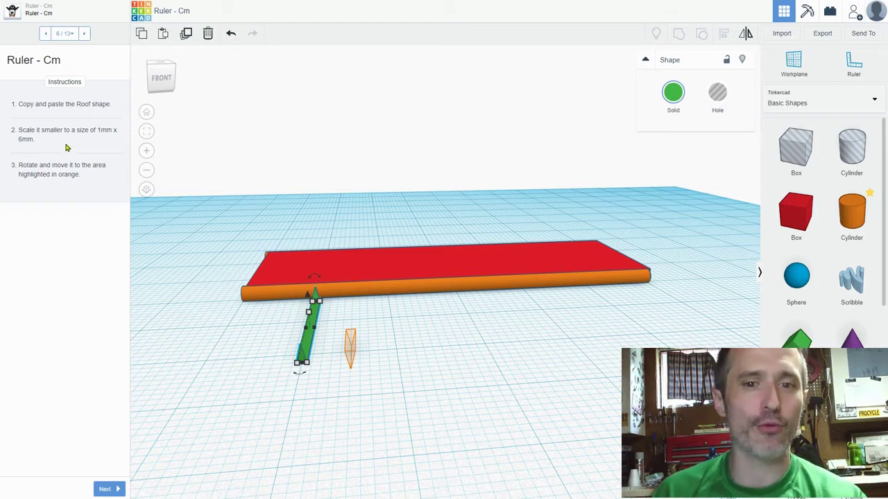
Step: Copy the green roof, place the copy beside the orange target, and shorten it to 6 mm
click(176, 326)
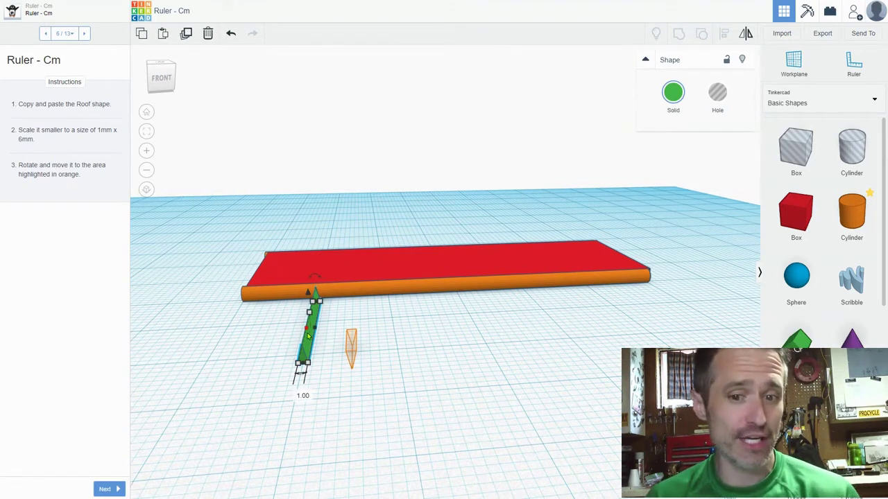
click(142, 33)
click(163, 34)
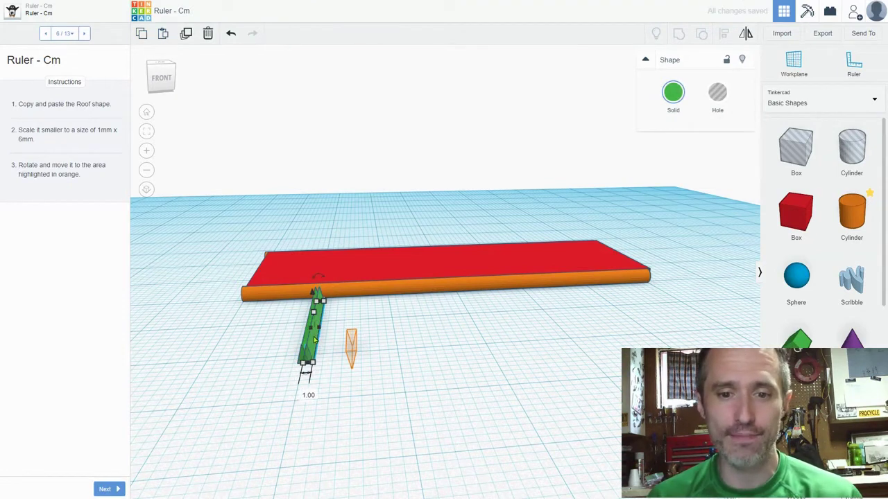
drag(314, 338, 399, 339)
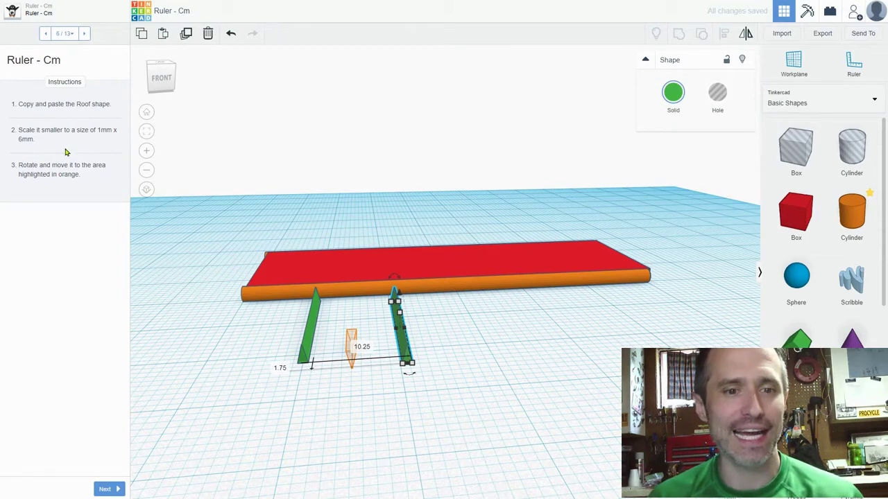
mouse_move(368, 370)
right_down()
mouse_move(410, 353)
mouse_move(320, 364)
mouse_move(360, 382)
right_up()
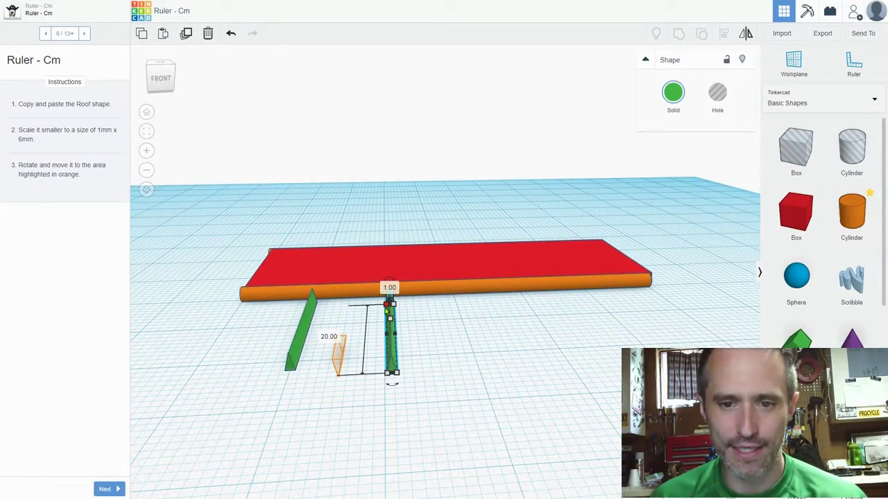
click(330, 336)
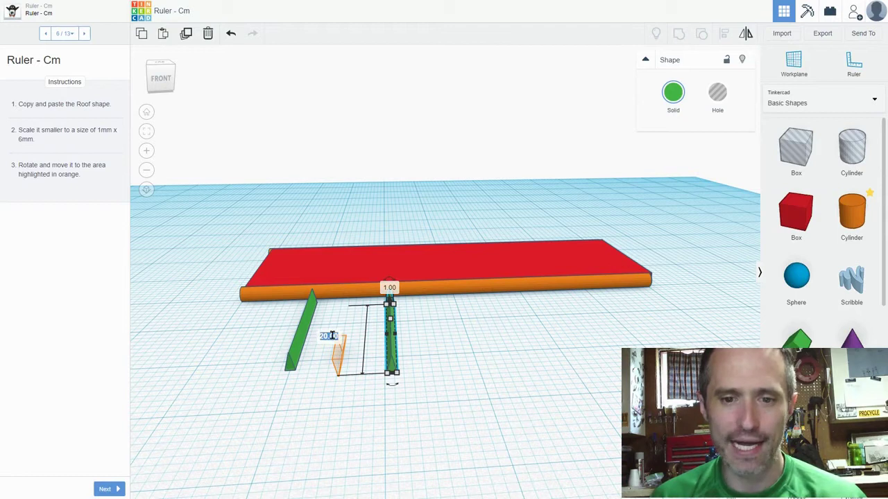
text(6)
key(Return)
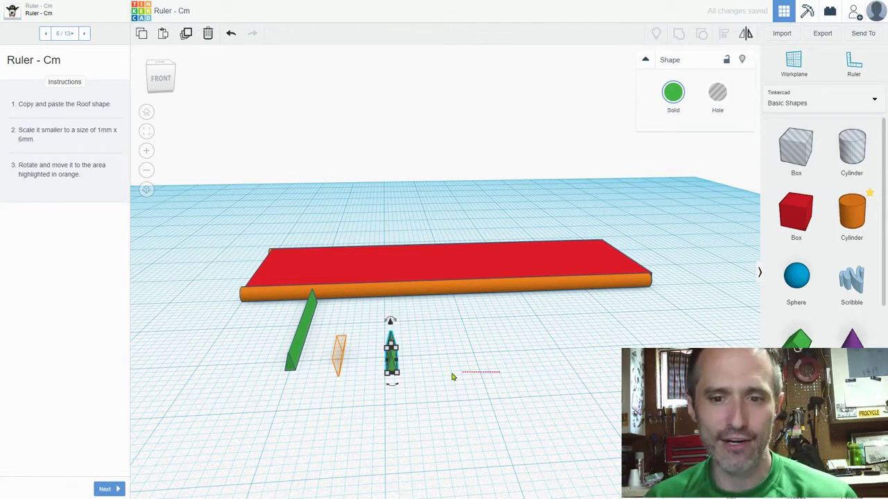
Step: Select the small roof and undo an unwanted -60° rotation
click(349, 395)
right_drag(349, 394, 343, 368)
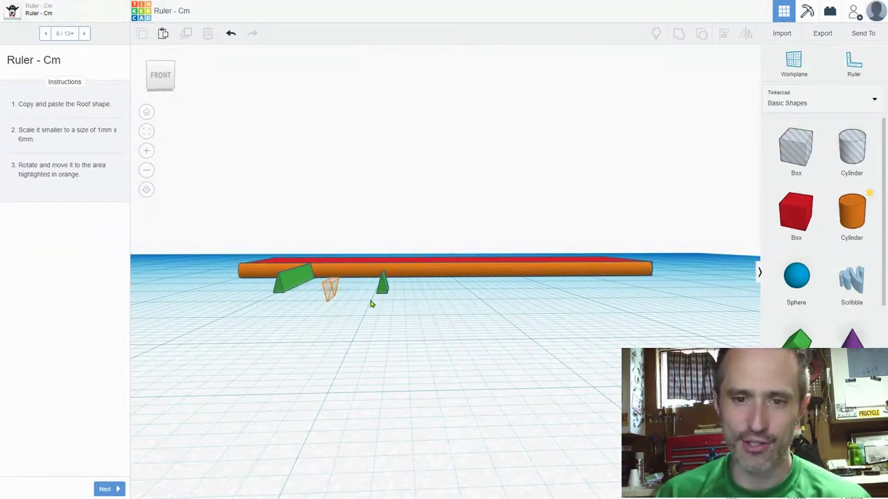
scroll(371, 304, up, 5)
click(306, 305)
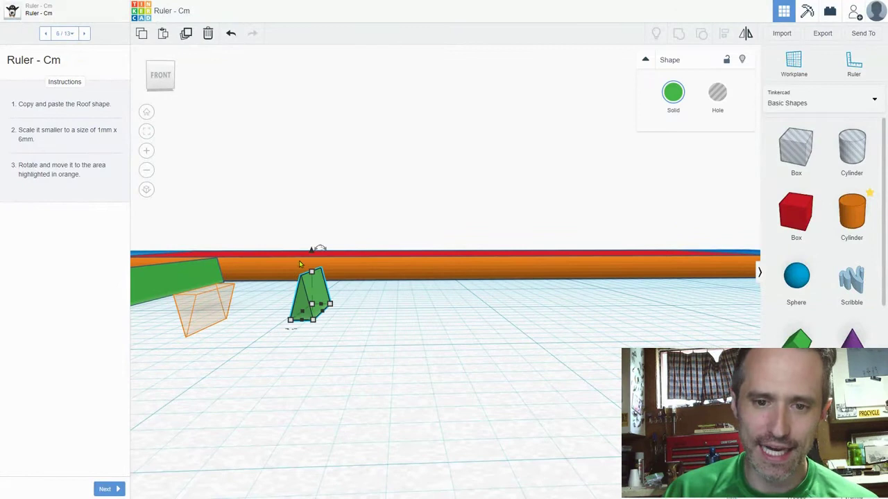
mouse_move(323, 250)
mouse_down()
mouse_move(332, 246)
mouse_move(335, 258)
mouse_up()
key(ctrl+z)
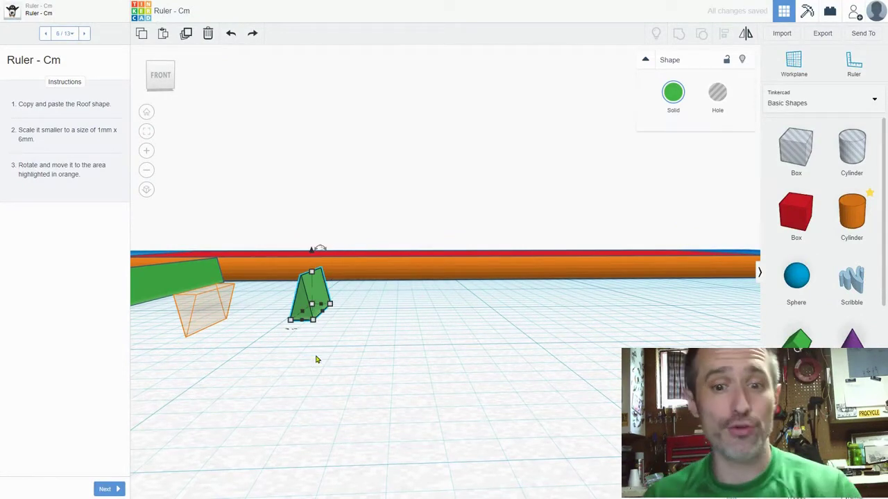
right_drag(280, 338, 292, 331)
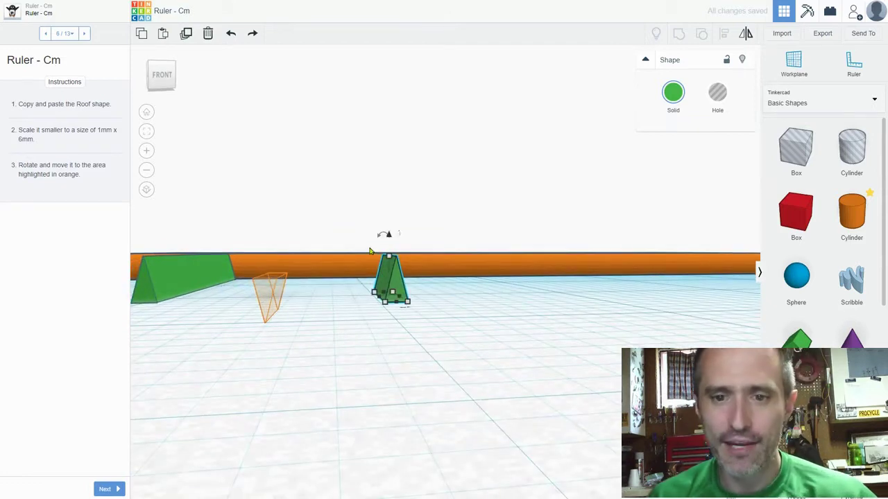
click(391, 267)
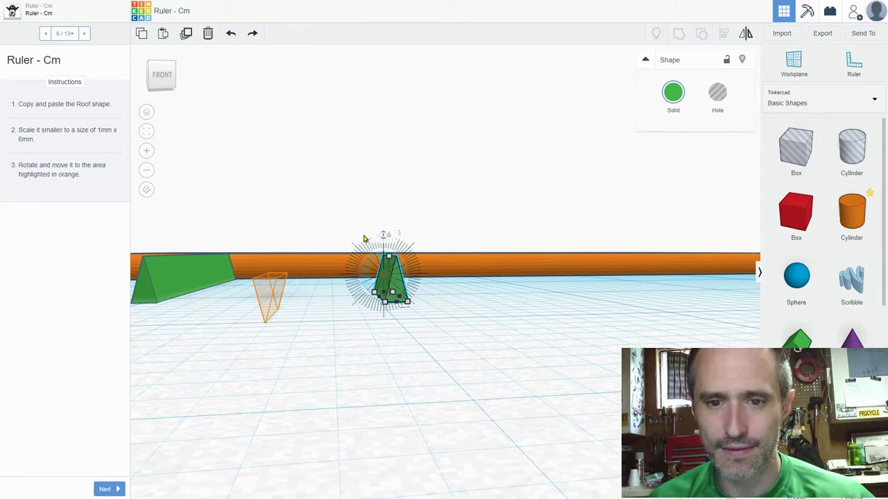
drag(378, 240, 341, 294)
click(340, 294)
Step: Turn the small green roof through about 121° on to 180° so it points the other way
right_drag(341, 293, 311, 327)
scroll(287, 365, up, 3)
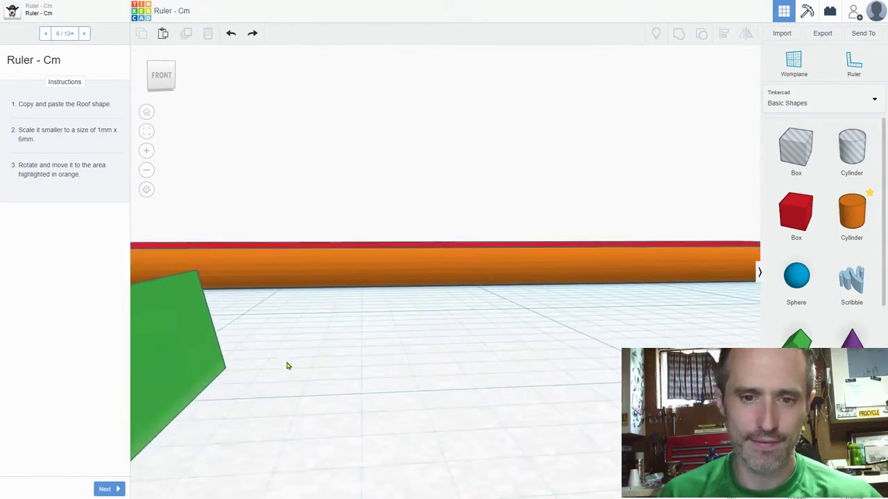
scroll(427, 334, up, 5)
scroll(428, 334, down, 10)
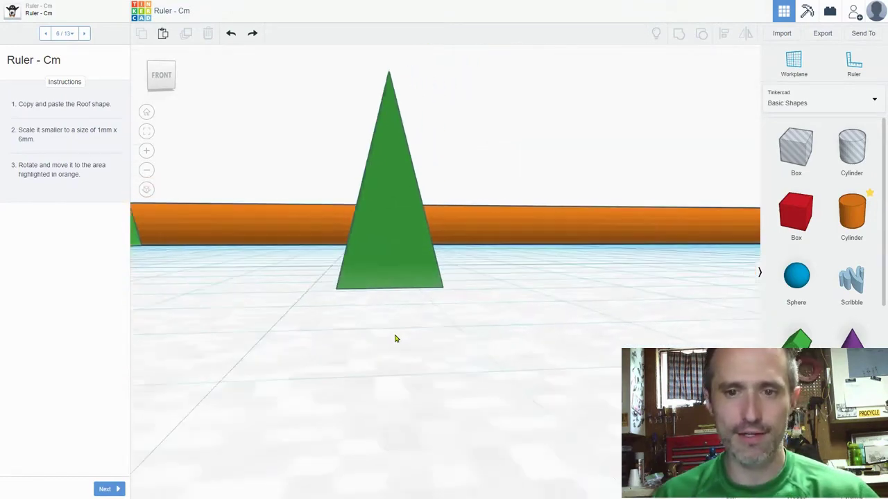
scroll(410, 293, up, 6)
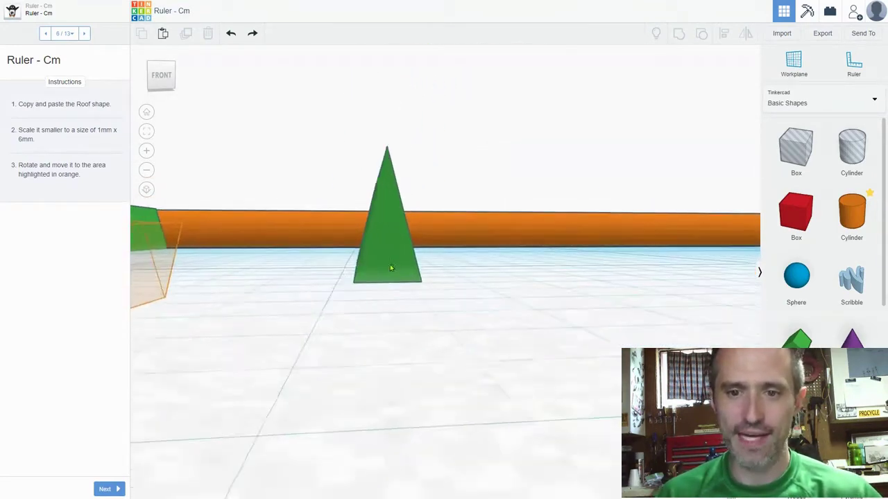
click(380, 183)
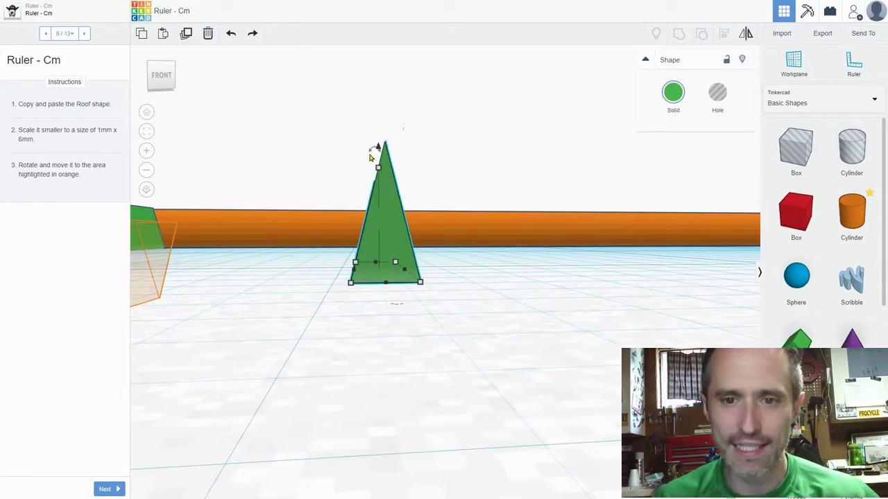
drag(372, 152, 264, 302)
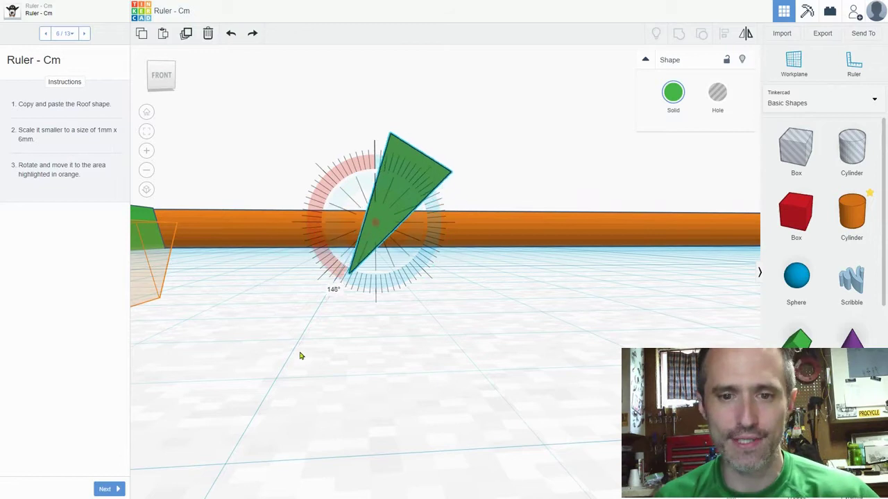
drag(300, 356, 373, 384)
scroll(326, 305, down, 4)
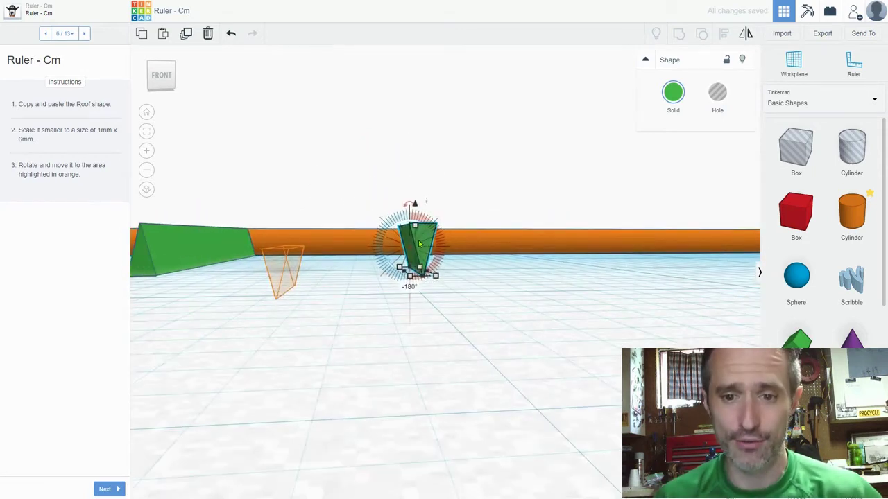
Step: Fit the flipped green roof tick inside the orange target outline beside the ruler's orange edge
drag(419, 243, 265, 244)
right_drag(237, 286, 457, 342)
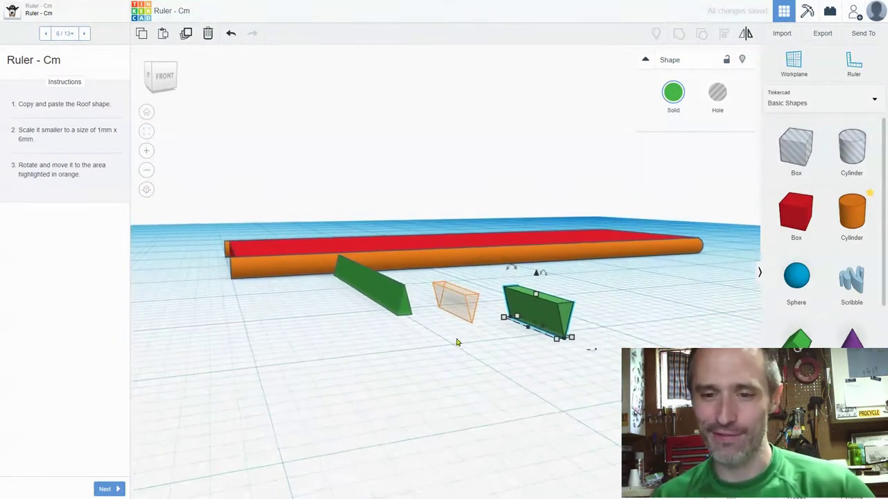
drag(546, 313, 452, 268)
right_drag(505, 350, 379, 306)
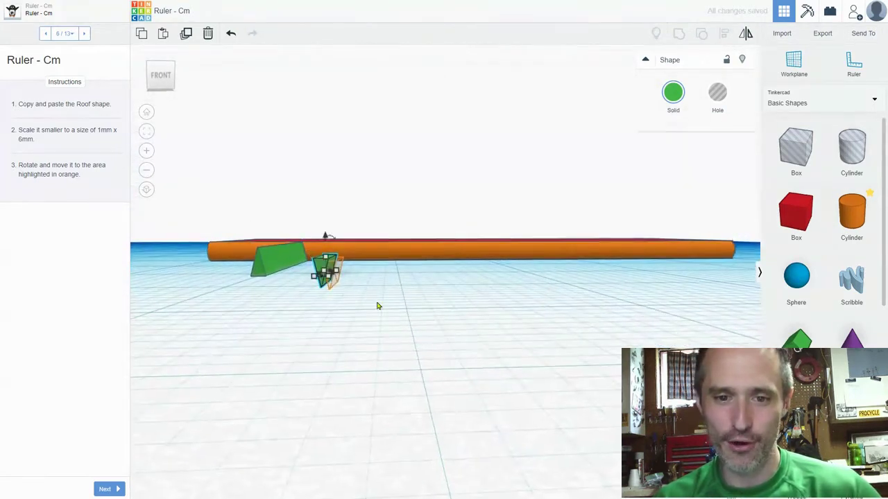
drag(321, 267, 329, 268)
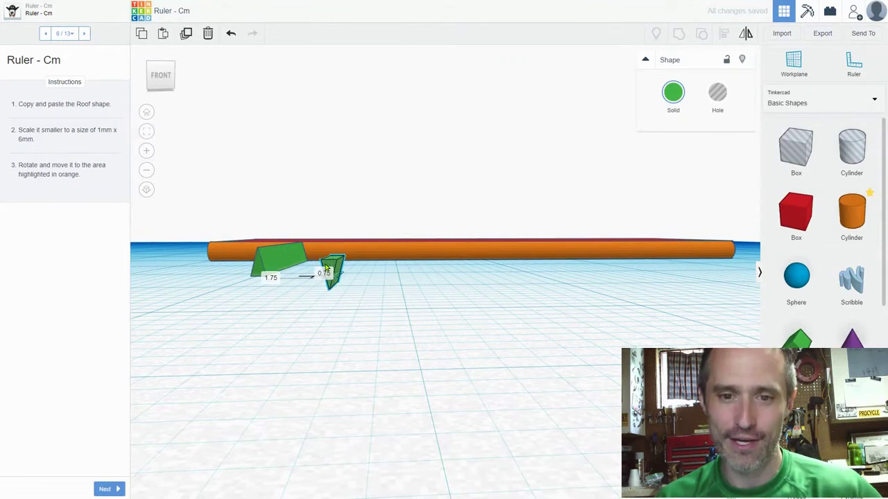
right_drag(310, 305, 432, 298)
drag(486, 276, 470, 276)
right_drag(504, 312, 458, 319)
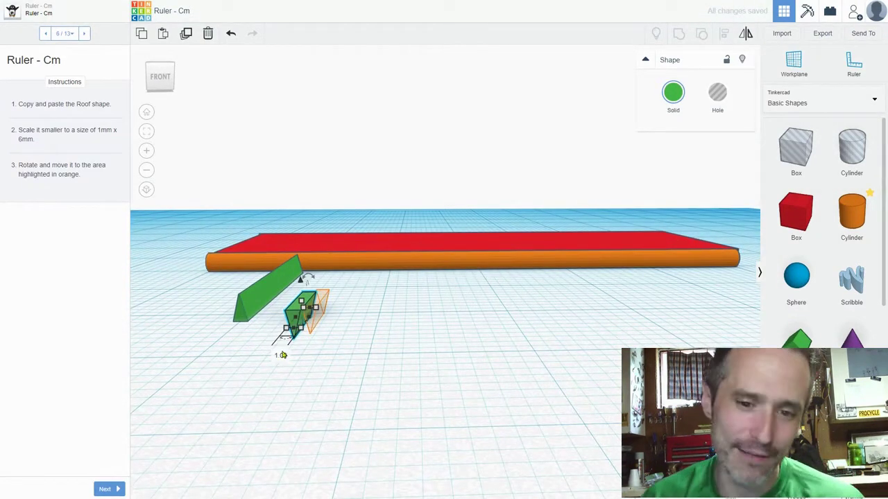
scroll(325, 381, down, 3)
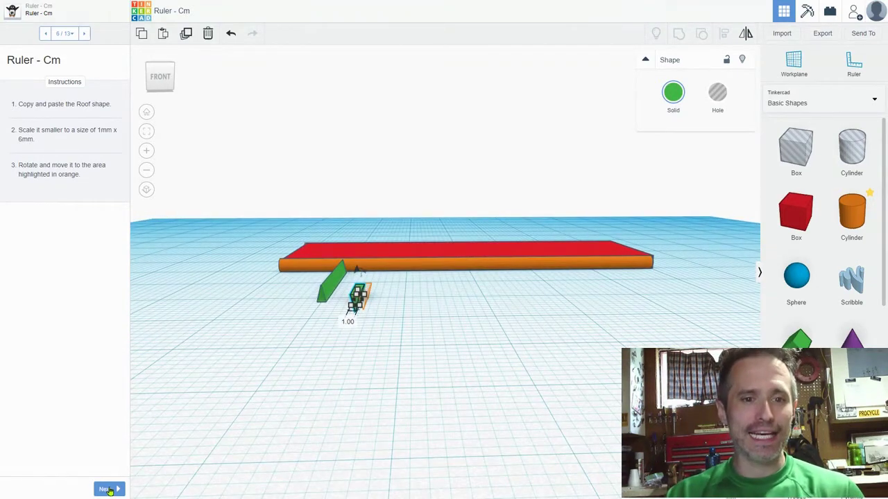
Step: Advance to lesson step 7 and paste a duplicate green wedge shifted to the right
click(106, 489)
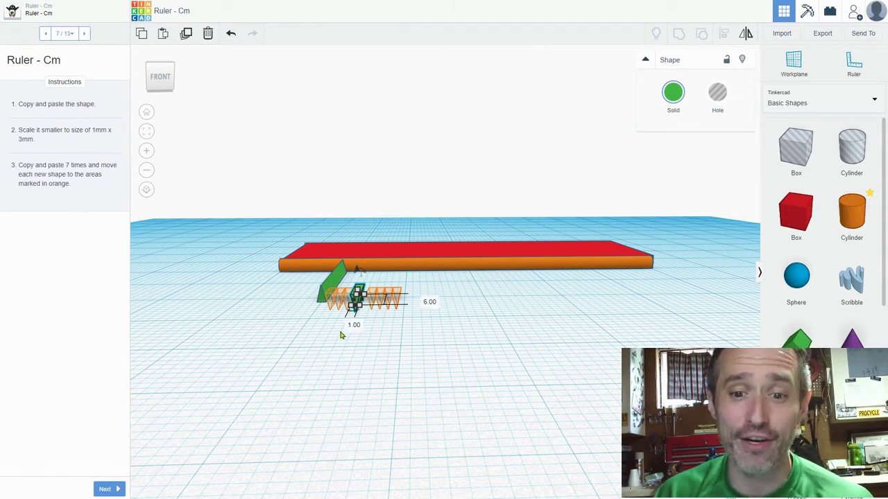
scroll(321, 327, up, 3)
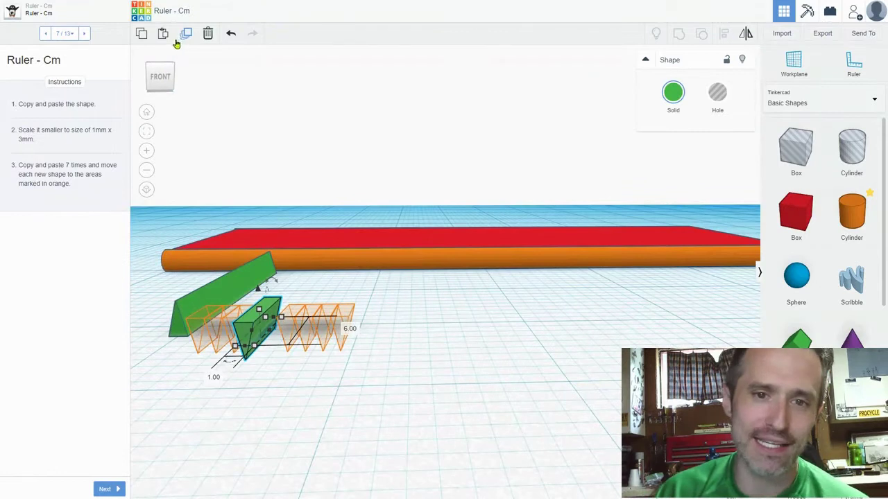
click(142, 34)
click(164, 35)
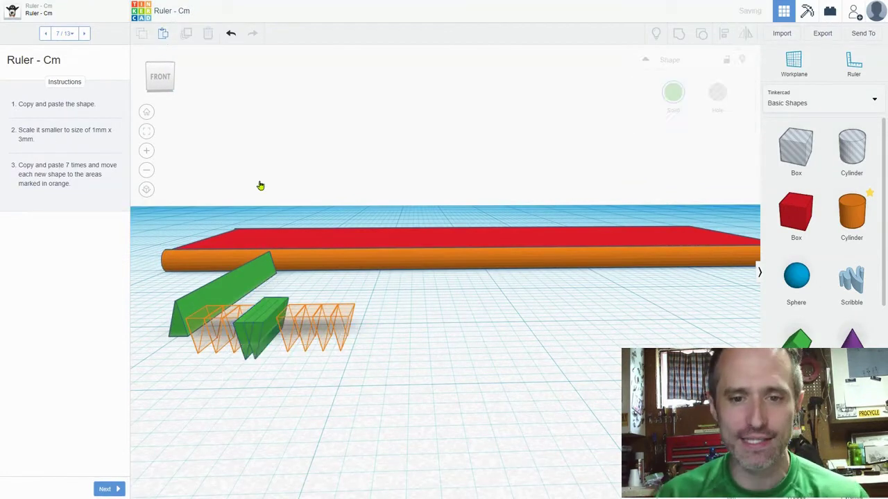
key(Right)
key(Right)
key(Right)
key(Right)
key(Right)
key(Right)
key(Right)
key(Right)
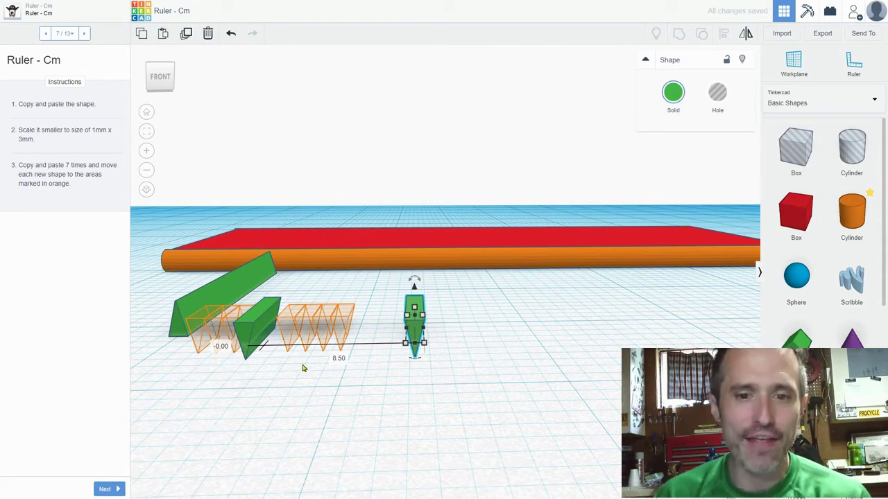
Step: Shorten the duplicate wedge's length from 6.00 to 3 mm
right_drag(308, 378, 344, 382)
middle_drag(344, 381, 421, 358)
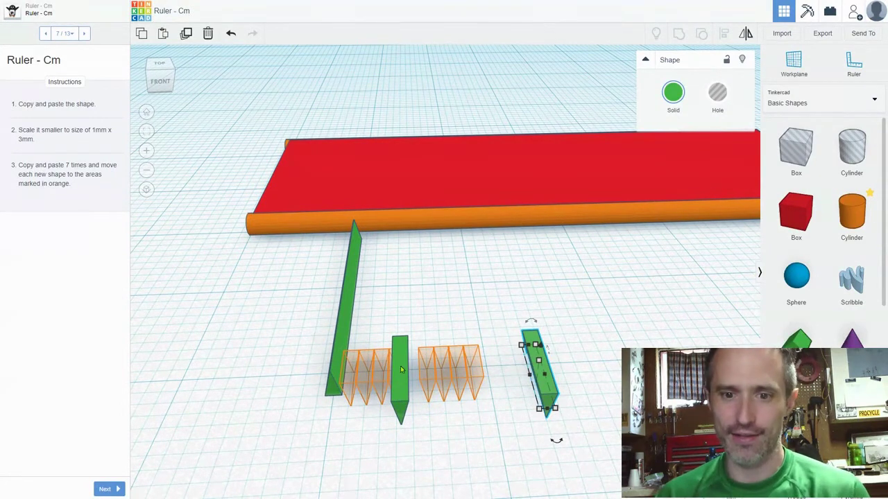
drag(518, 347, 519, 319)
click(473, 378)
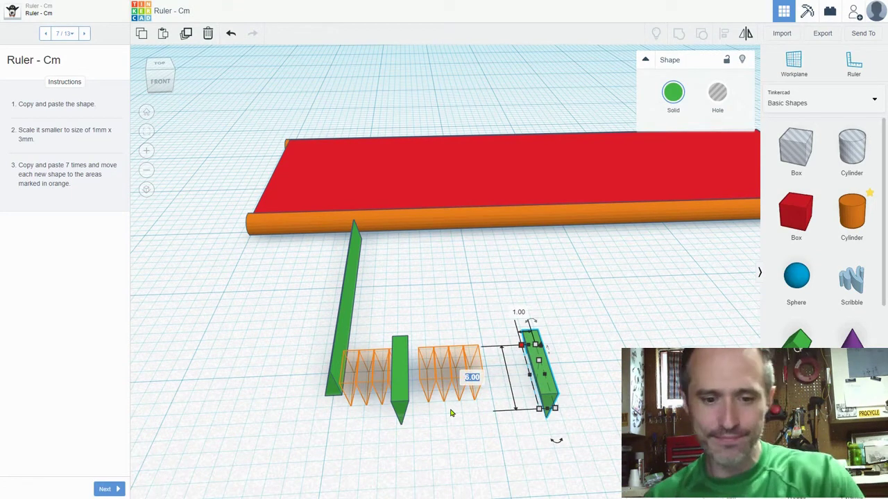
text(3)
key(Return)
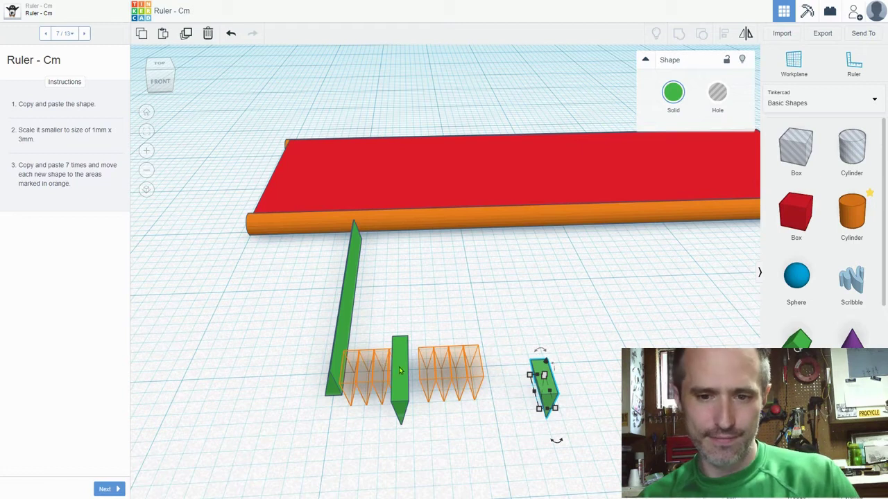
Step: Set the short 3 mm wedge into the first orange tick outline
drag(399, 371, 416, 300)
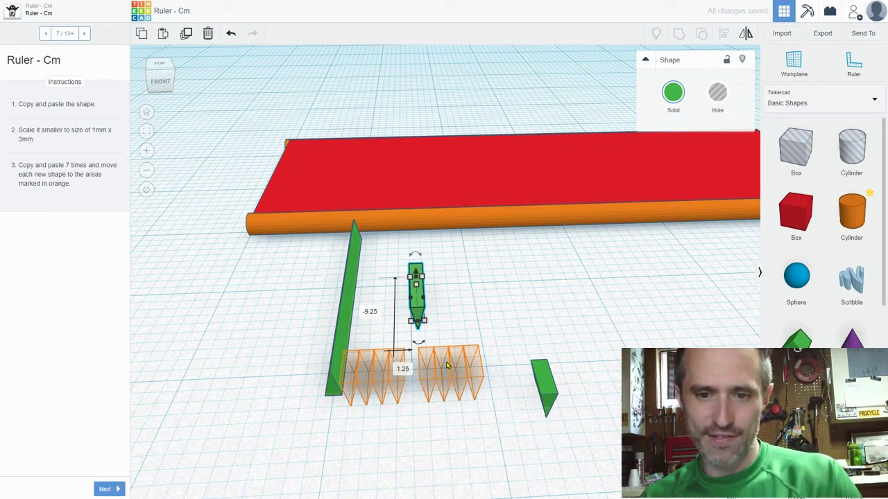
click(540, 386)
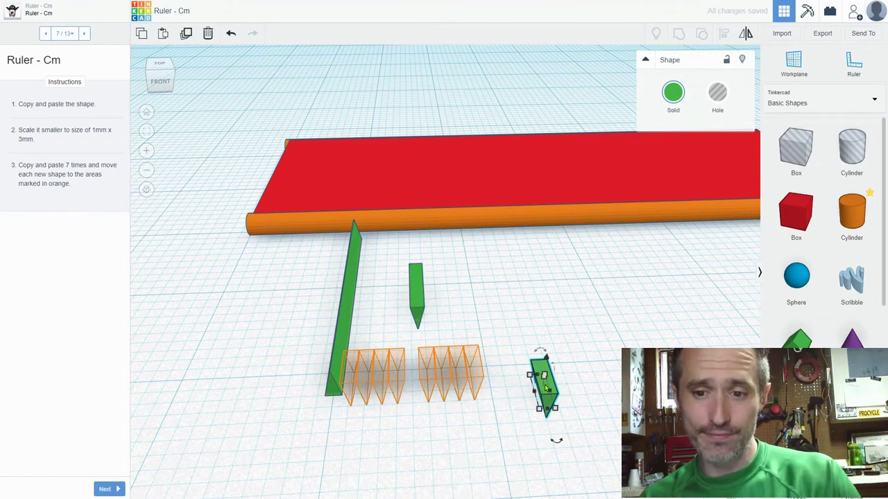
drag(540, 386, 352, 380)
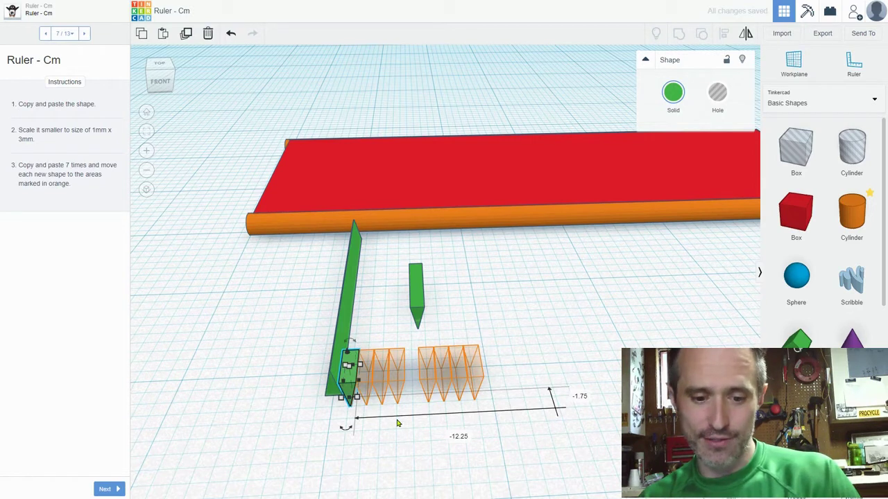
key(Right)
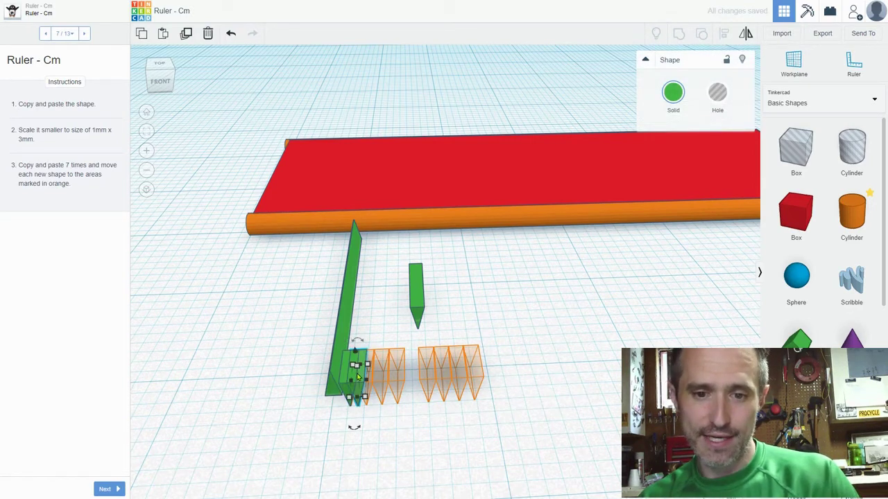
key(Right)
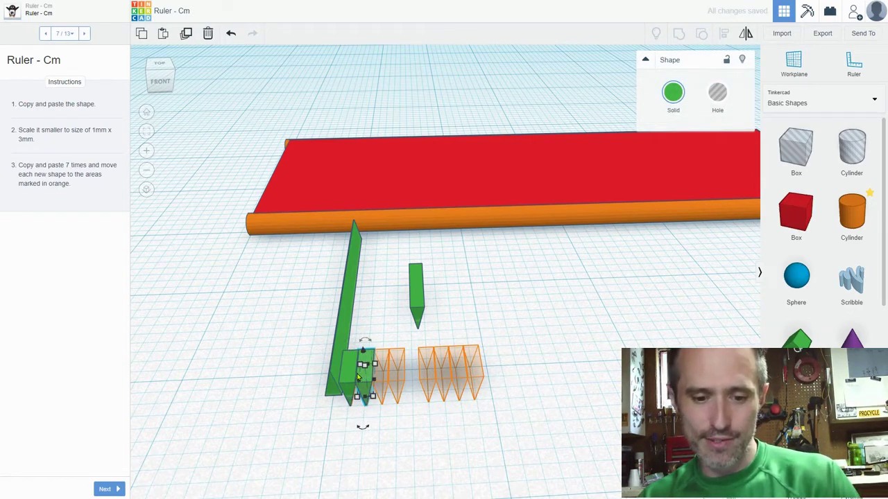
Step: Paste copies of the short wedge and nudge each right into the remaining orange slots
key(ctrl+v)
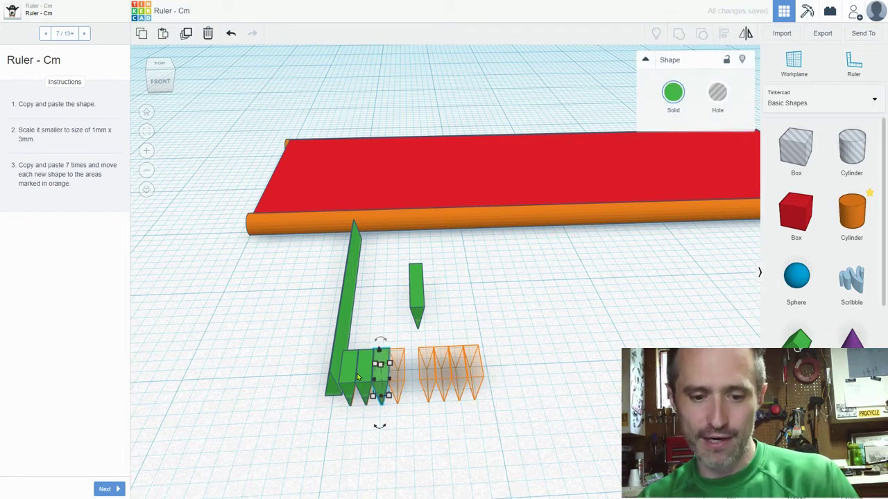
key(Right)
key(Right)
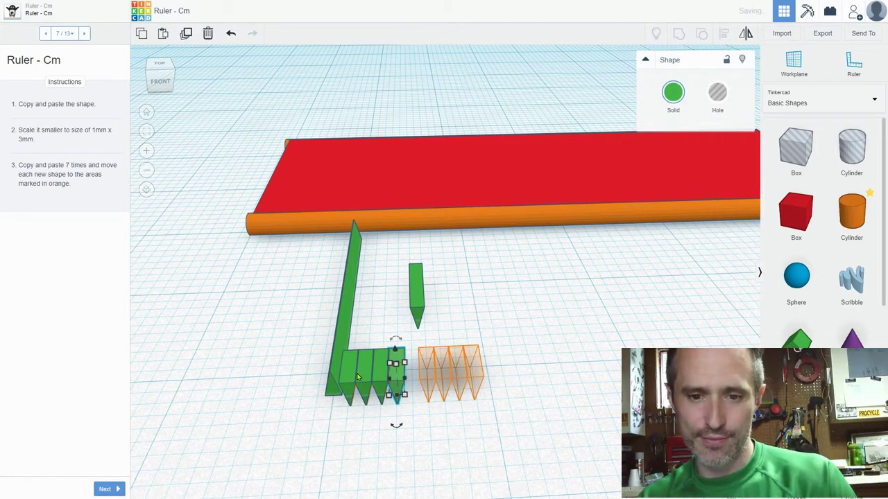
key(Right)
key(Right)
key(Right)
key(Right)
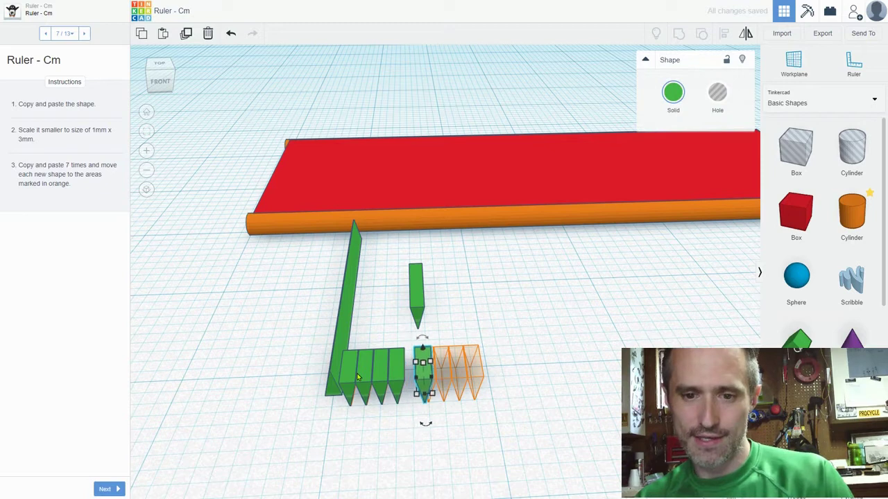
key(Right)
key(Right)
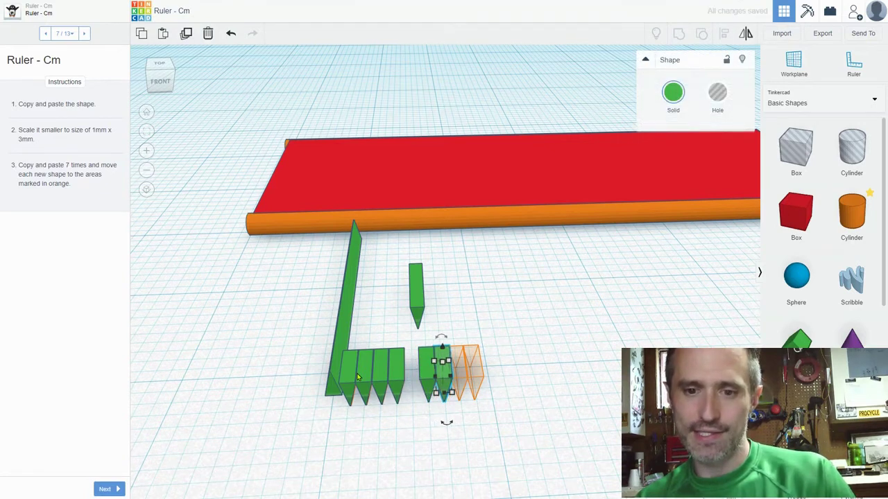
key(Right)
key(Right)
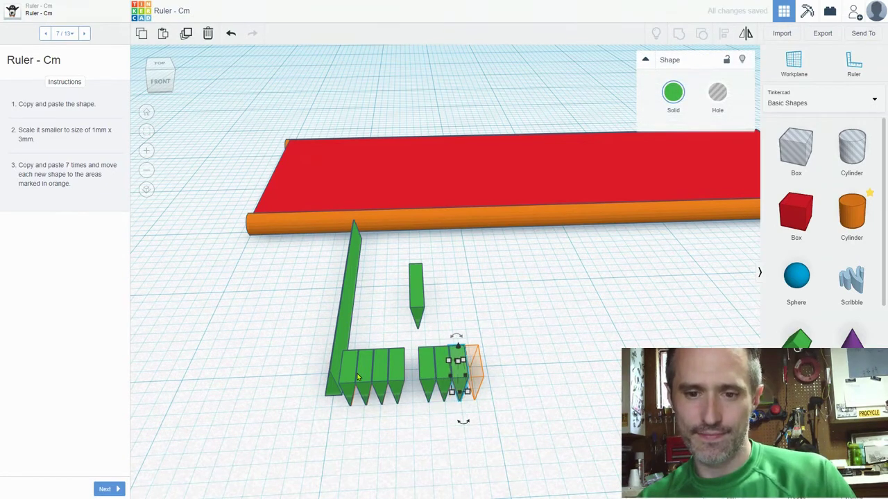
key(Right)
key(Right)
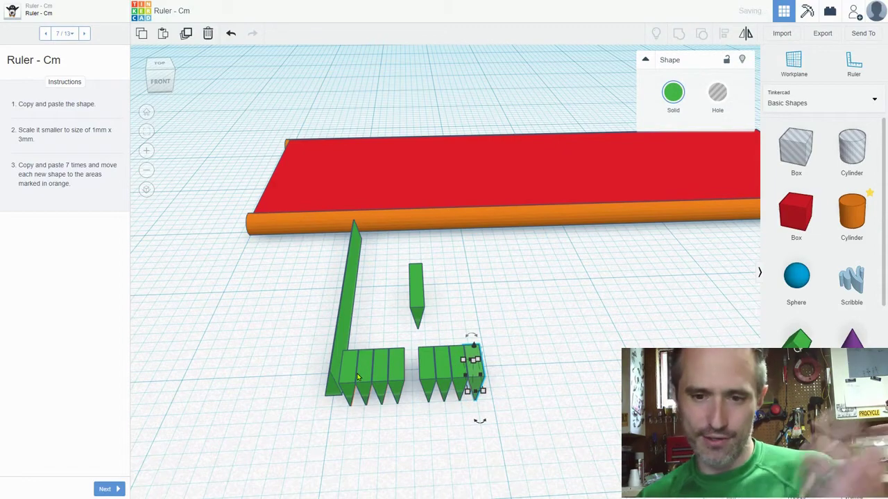
click(585, 353)
right_drag(585, 352, 517, 350)
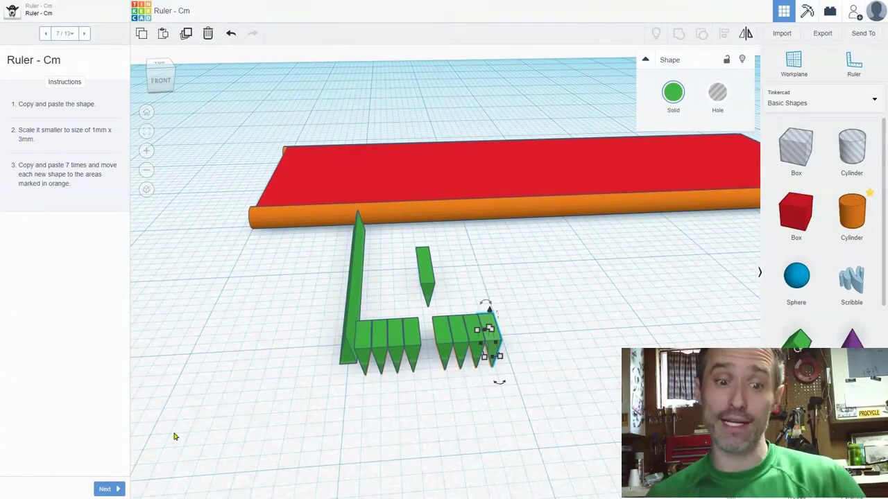
Step: On lesson step 8, lower the longer green tick into the row and align the tall left wall
click(107, 489)
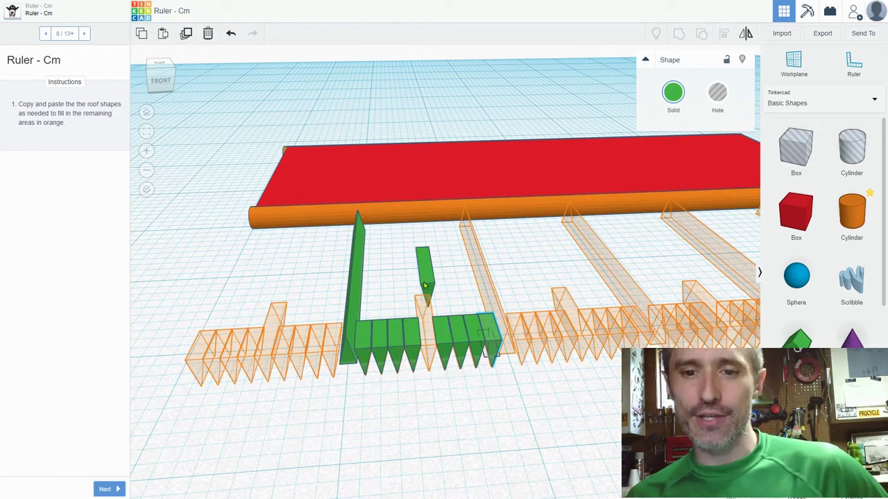
drag(425, 285, 428, 327)
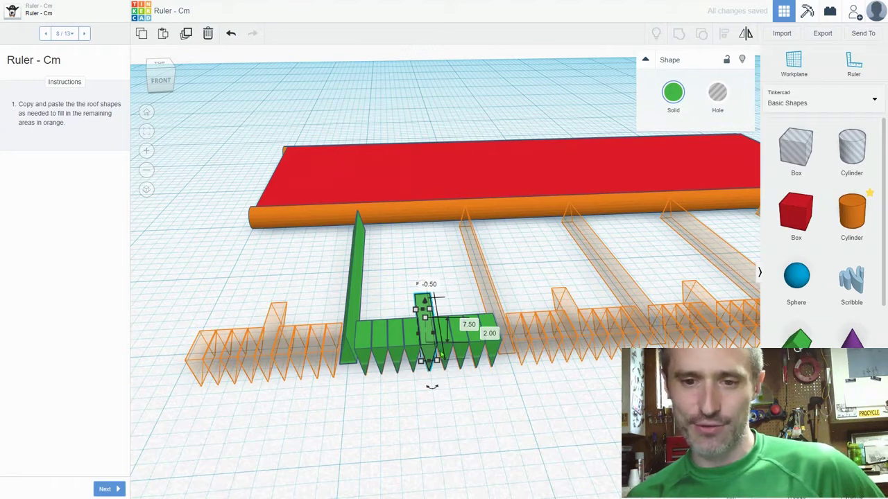
click(399, 249)
click(356, 292)
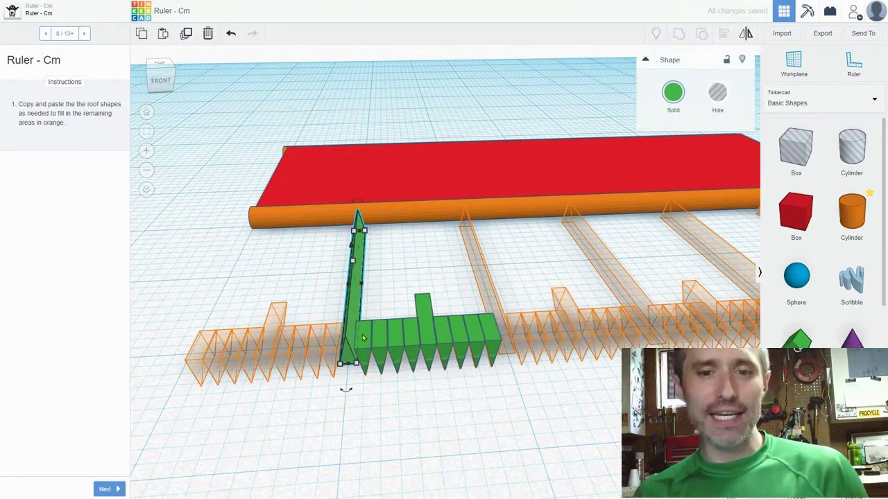
key(Left)
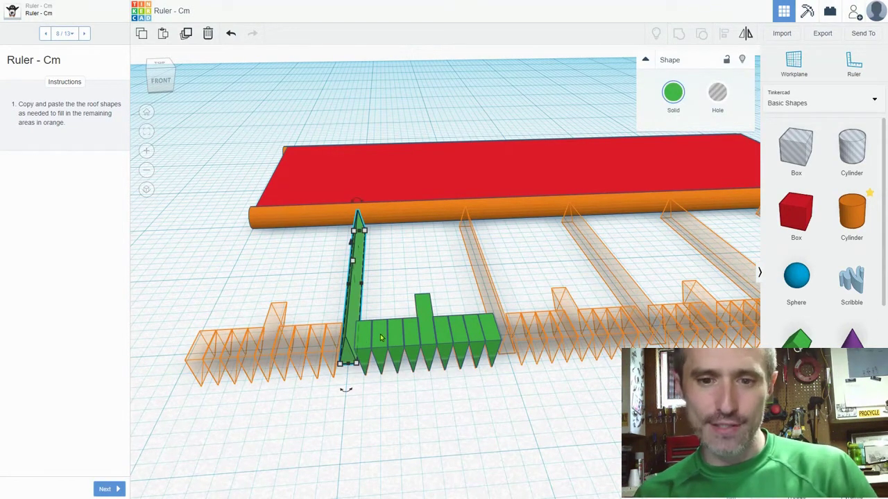
Step: Add the row of nine ticks to the tall wall's selection
shift+click(361, 342)
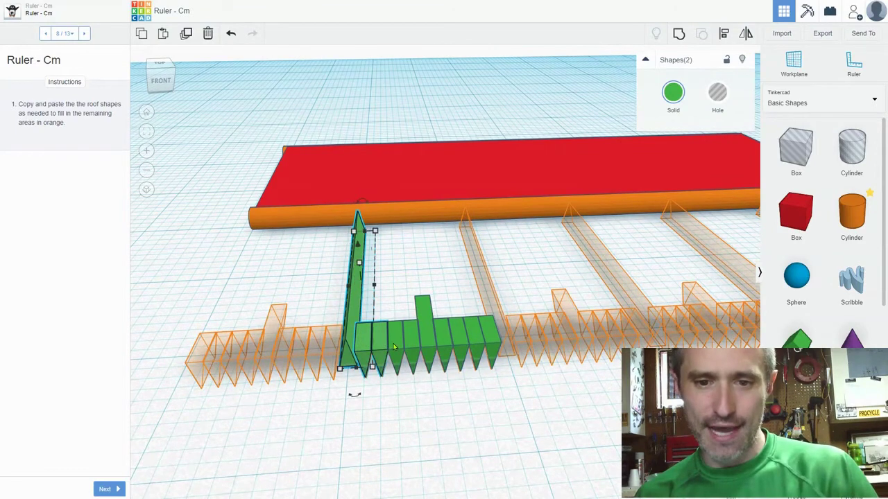
shift+click(379, 339)
shift+click(396, 340)
shift+click(416, 339)
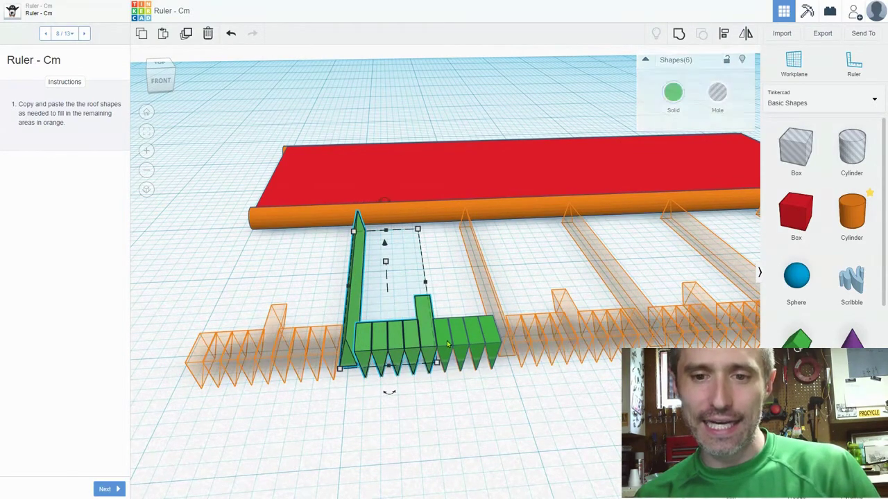
shift+click(445, 342)
shift+click(469, 337)
shift+click(478, 339)
shift+click(486, 341)
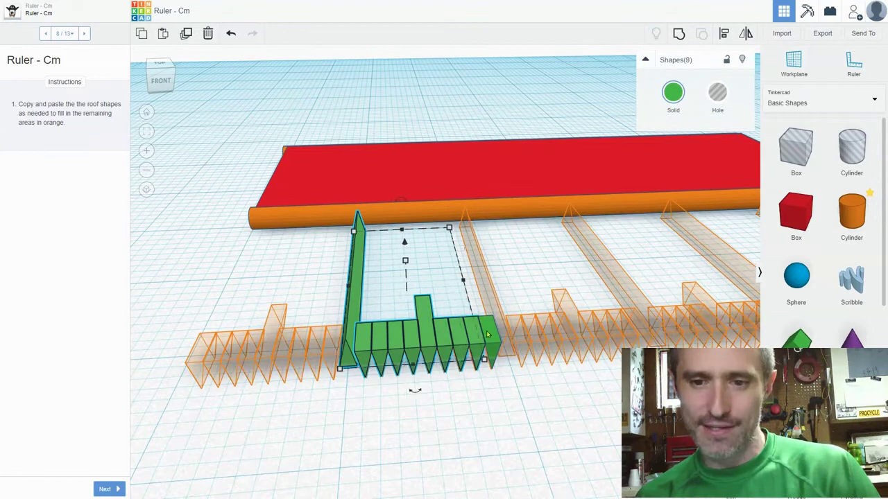
shift+click(494, 344)
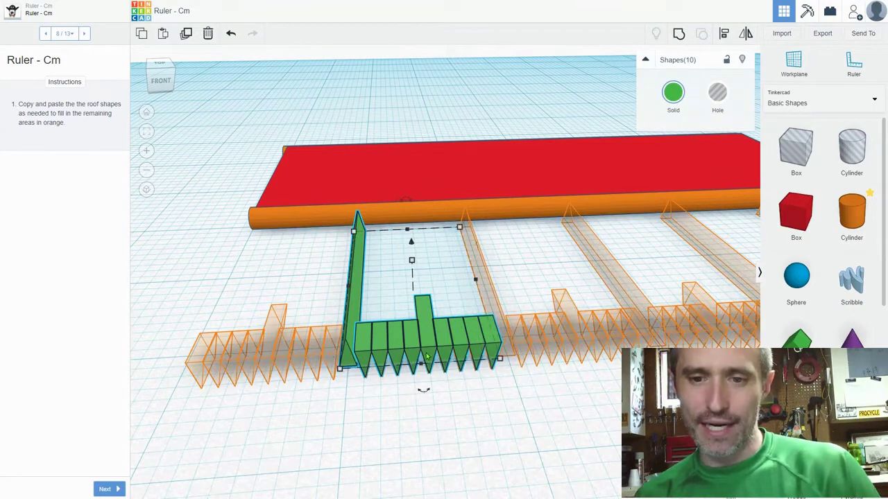
Step: Place a copy of the tall left wall at the right end of the tick row
click(394, 390)
click(358, 312)
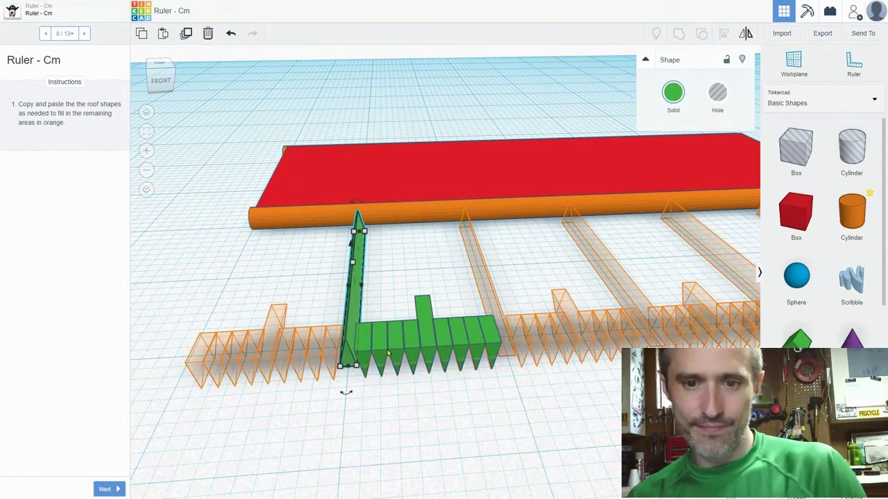
alt+drag(363, 312, 495, 295)
click(481, 397)
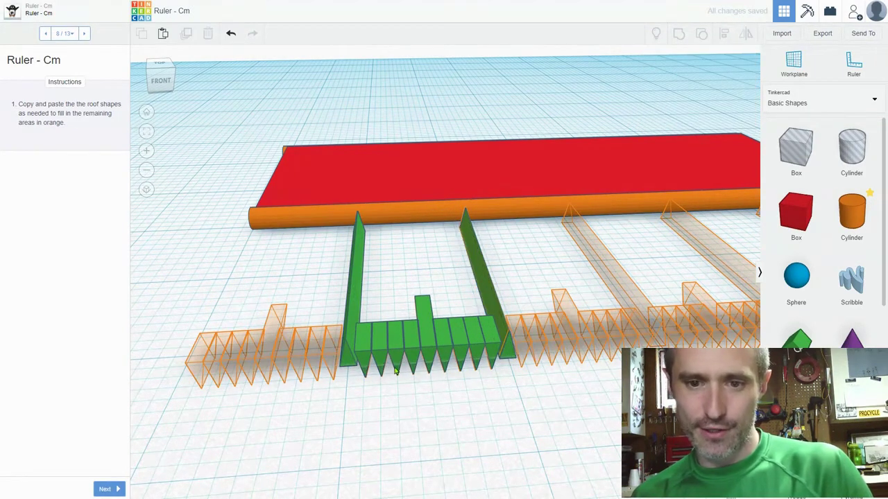
Step: Copy the finished green tick section and slide the copy into the leftmost orange gap
right_drag(399, 381, 391, 424)
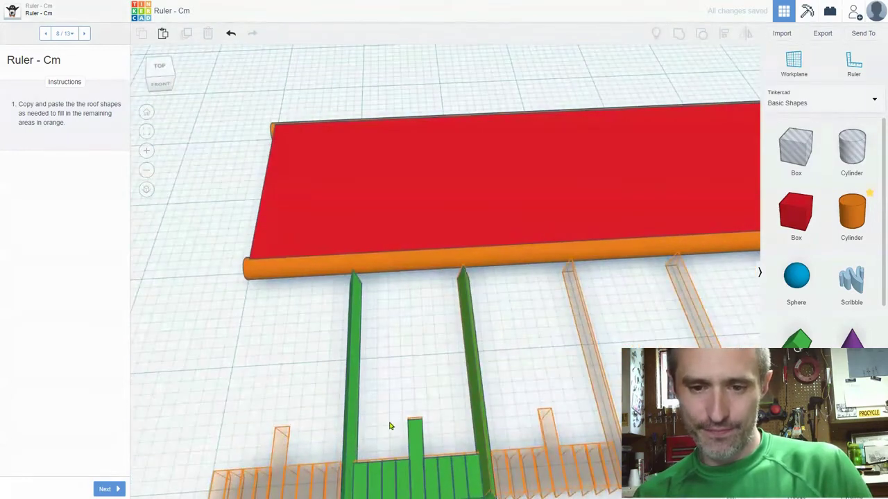
scroll(389, 425, down, 3)
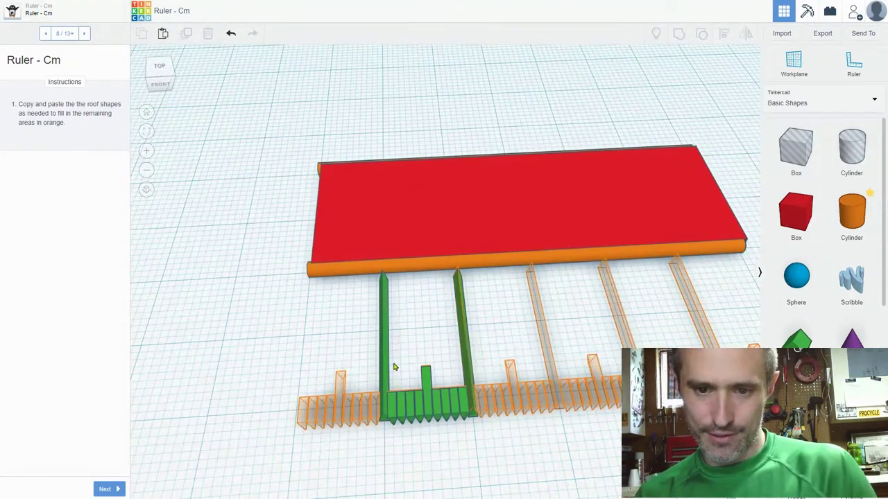
drag(393, 362, 459, 441)
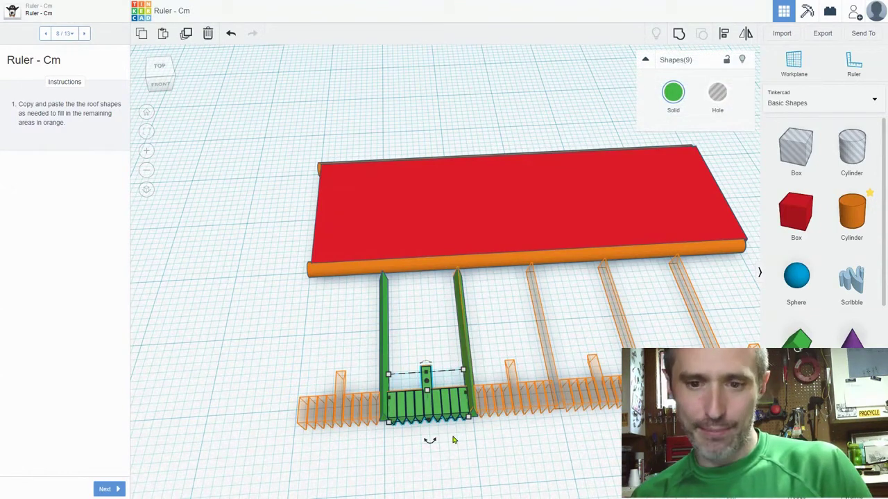
key(ctrl+c)
key(ctrl+v)
key(Left)
key(Left)
key(Left)
key(Left)
key(Left)
key(Left)
key(Left)
key(Left)
key(Left)
key(Left)
key(Left)
key(Left)
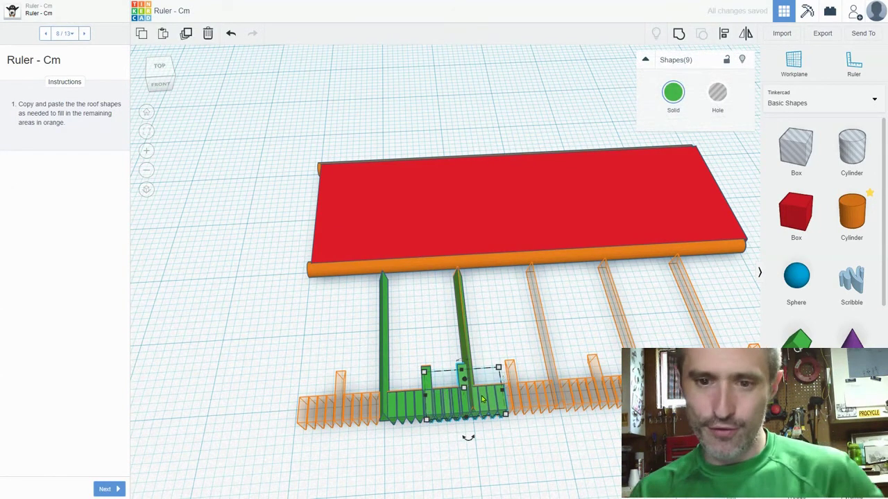
key(Left)
key(Left)
key(Left)
key(Left)
key(Left)
key(Left)
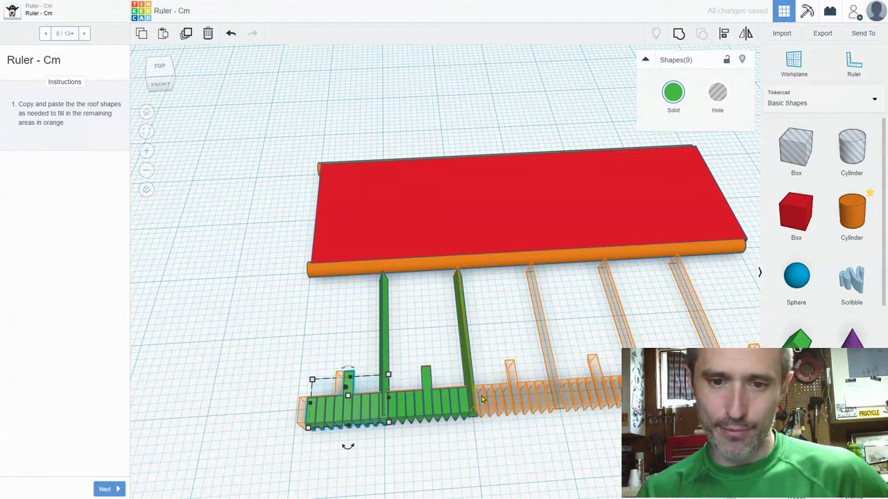
key(Left)
key(Left)
key(Left)
key(Left)
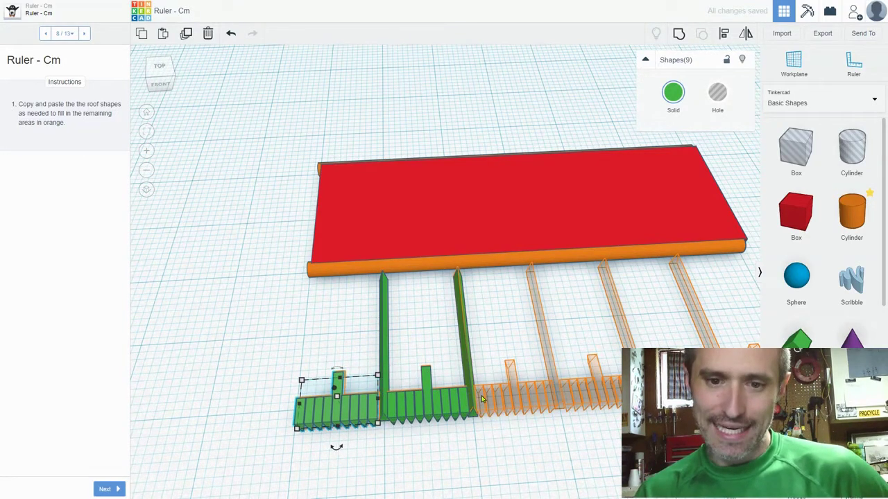
key(Right)
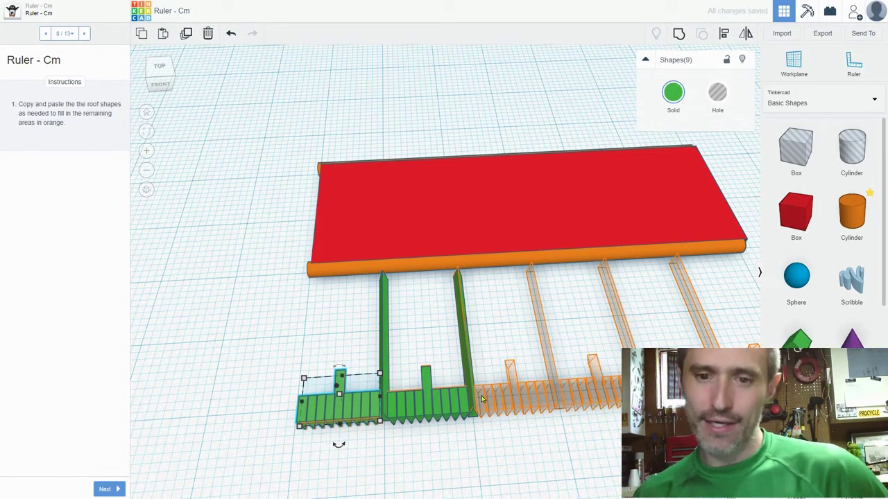
click(482, 441)
Step: Duplicate the green sections with Ctrl+D and shift the copy right into the next slot
drag(493, 430, 393, 349)
key(ctrl+d)
key(Right)
key(Right)
key(Right)
key(Right)
key(Right)
key(Right)
key(Right)
key(Right)
key(Right)
key(Right)
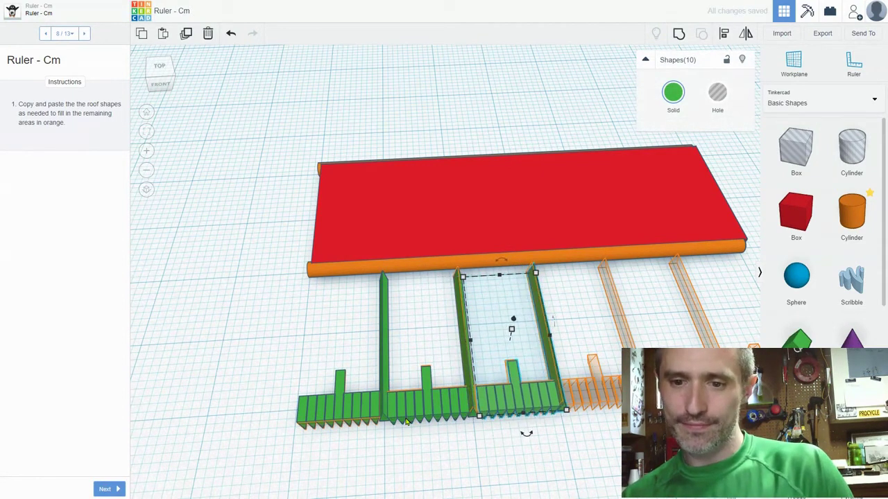
key(Right)
key(Right)
key(Right)
key(Right)
key(Right)
key(Right)
key(Right)
key(Right)
key(Right)
key(Right)
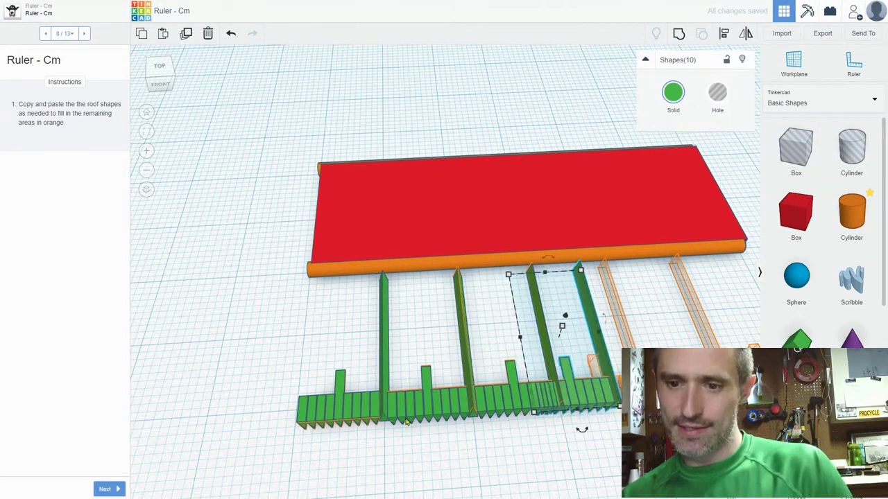
key(Right)
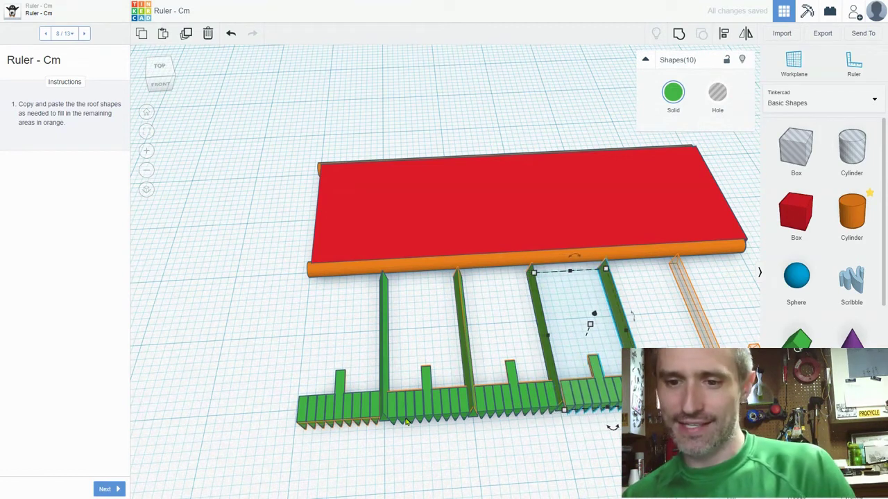
key(Right)
key(Right)
key(Right)
key(Right)
key(Right)
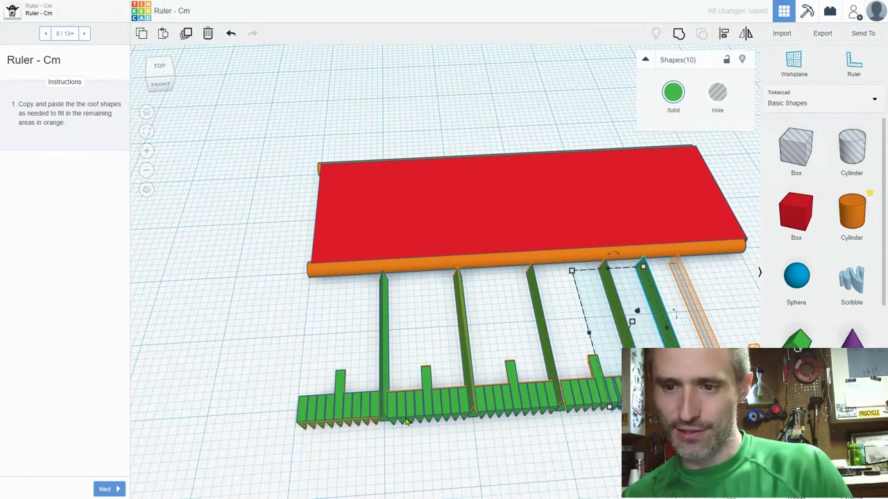
key(Right)
key(Right)
key(Right)
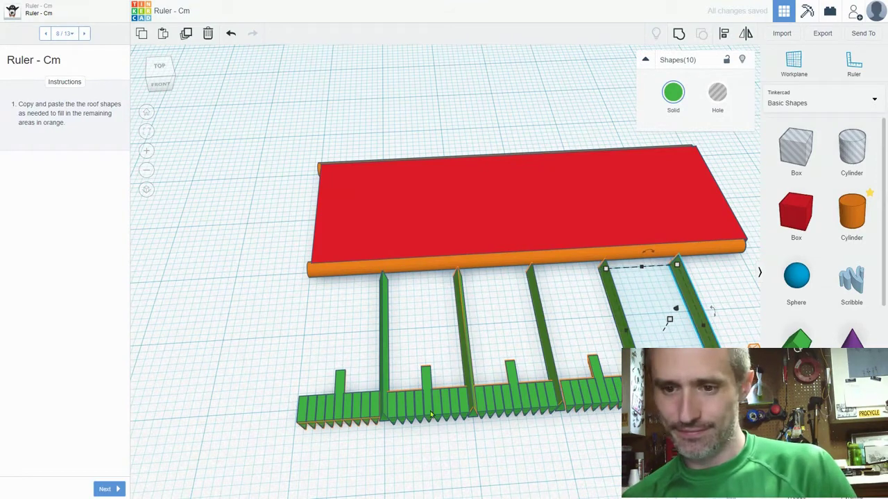
key(f)
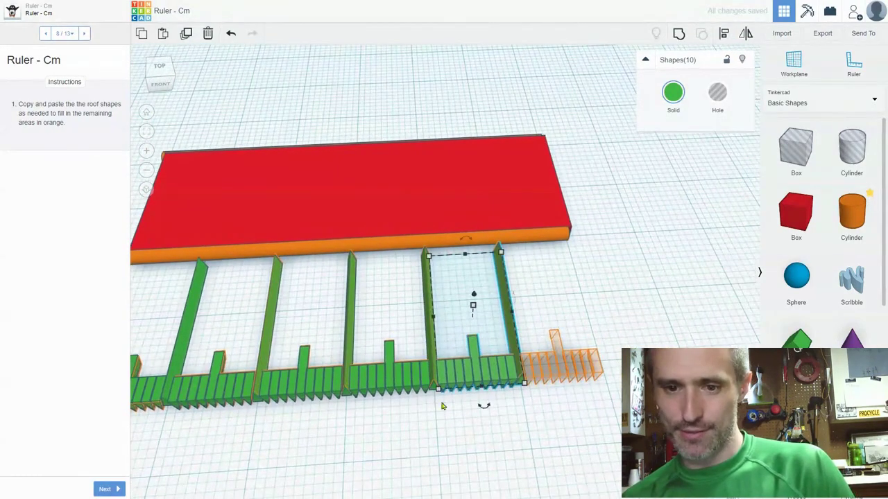
click(447, 335)
Step: Move the last tick group into the orange area and advance to lesson step 9
drag(443, 335, 505, 416)
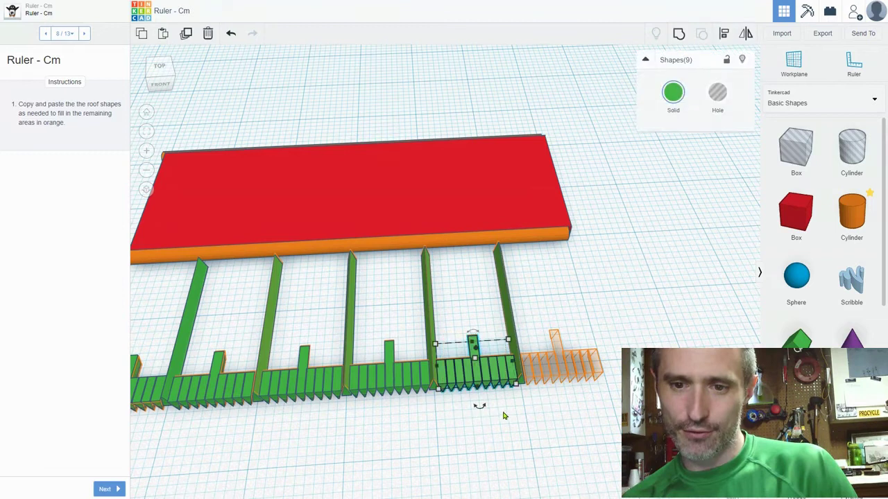
key(Right)
key(Right)
key(Right)
key(Right)
key(Right)
key(Right)
key(Right)
key(Right)
key(Right)
key(Right)
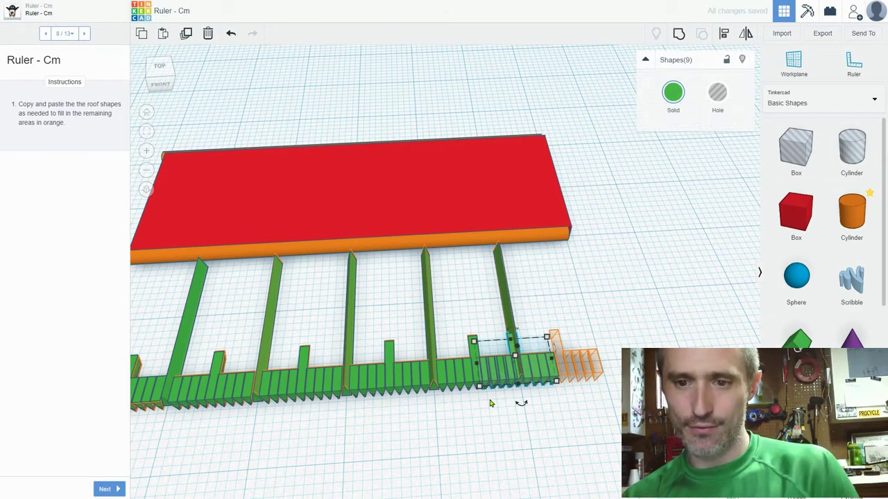
key(Right)
key(Right)
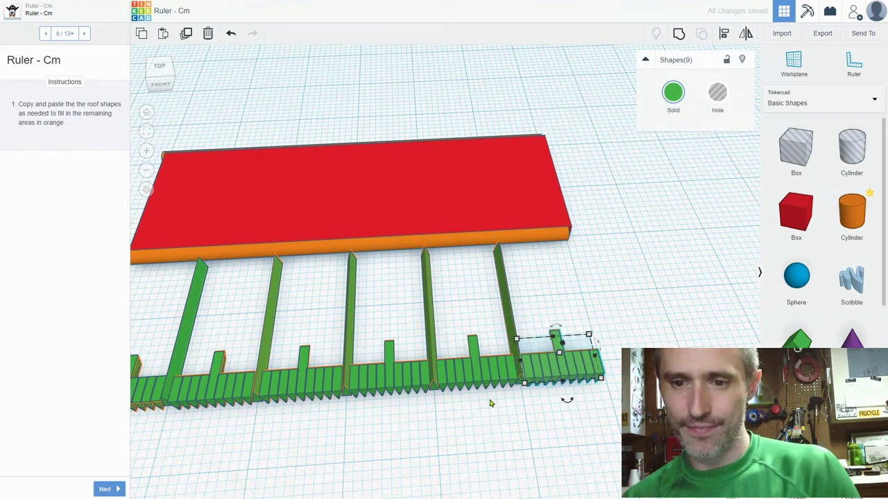
click(425, 438)
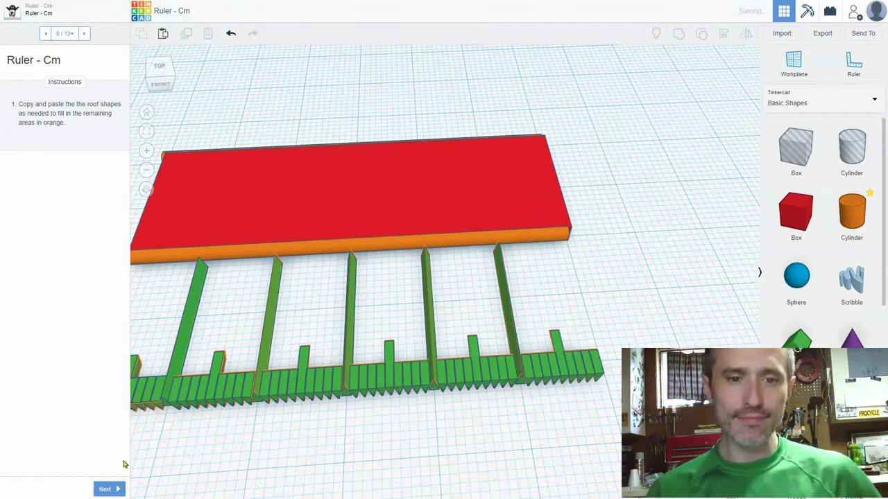
scroll(200, 464, down, 3)
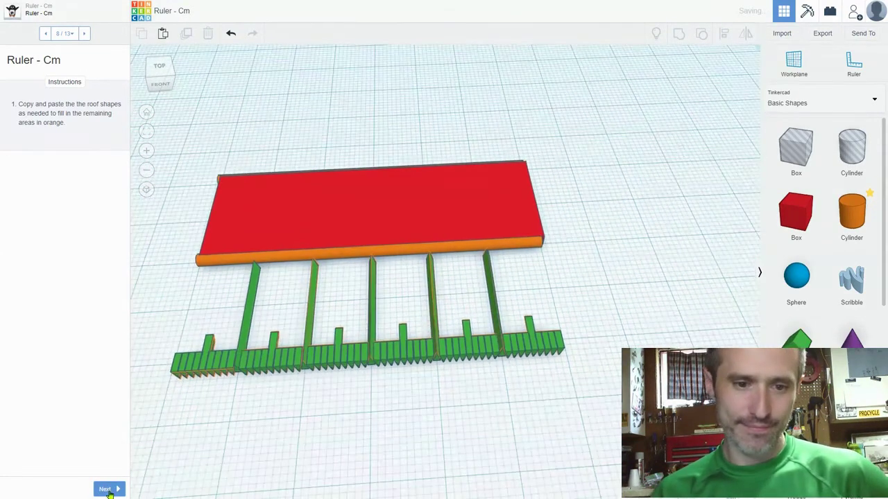
click(106, 489)
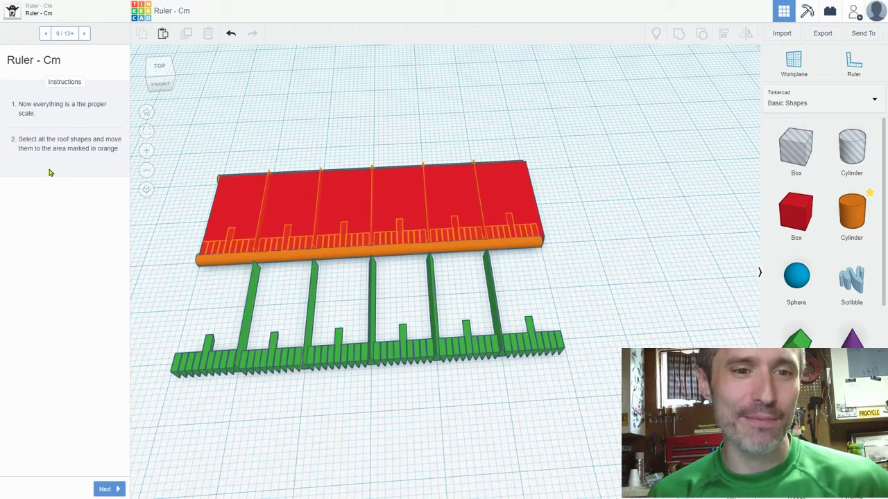
Step: Select all 59 green tick shapes and move them onto the red ruler's edge
mouse_move(159, 336)
right_down()
mouse_move(178, 317)
mouse_move(316, 270)
mouse_move(272, 296)
mouse_move(225, 277)
mouse_move(188, 294)
mouse_move(159, 334)
right_up()
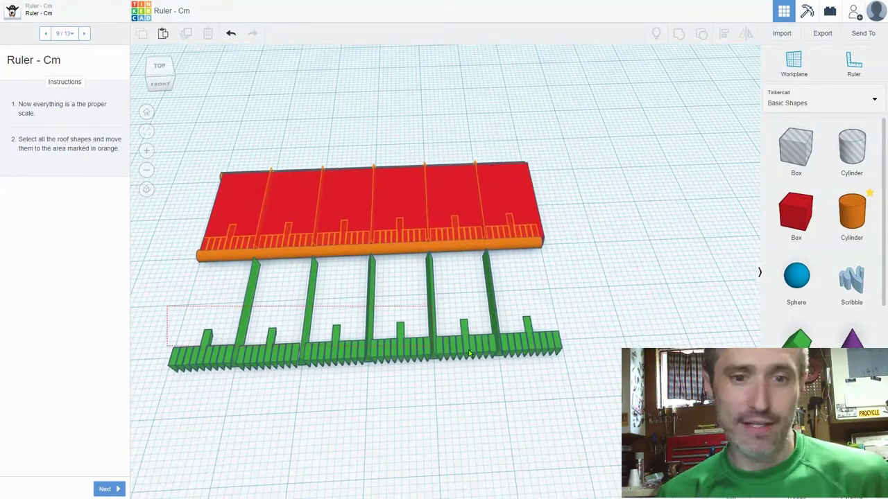
drag(577, 356, 592, 382)
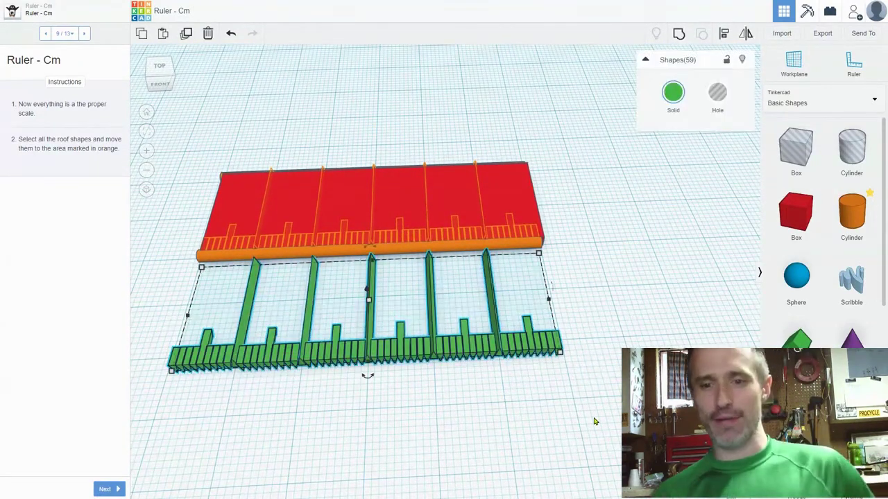
key(ctrl+Up)
key(ctrl+Up)
key(ctrl+Up)
key(ctrl+Up)
key(ctrl+Up)
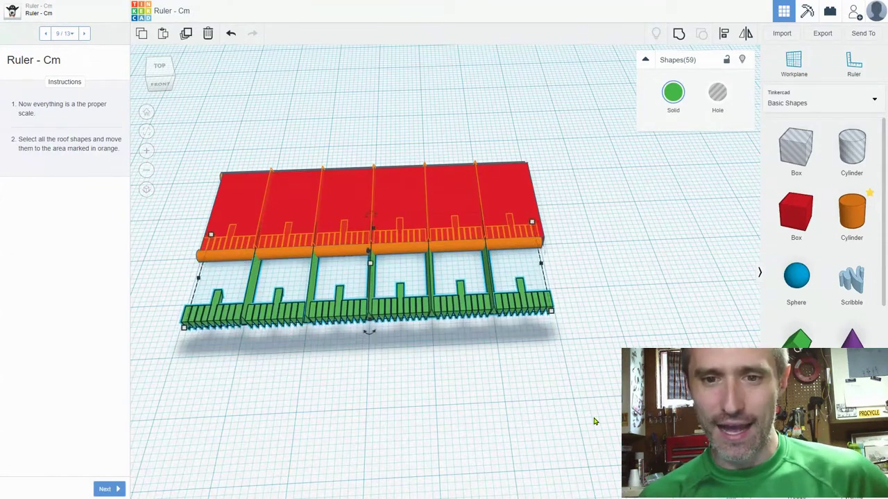
key(ctrl+Up)
key(ctrl+Up)
key(ctrl+Up)
key(ctrl+Up)
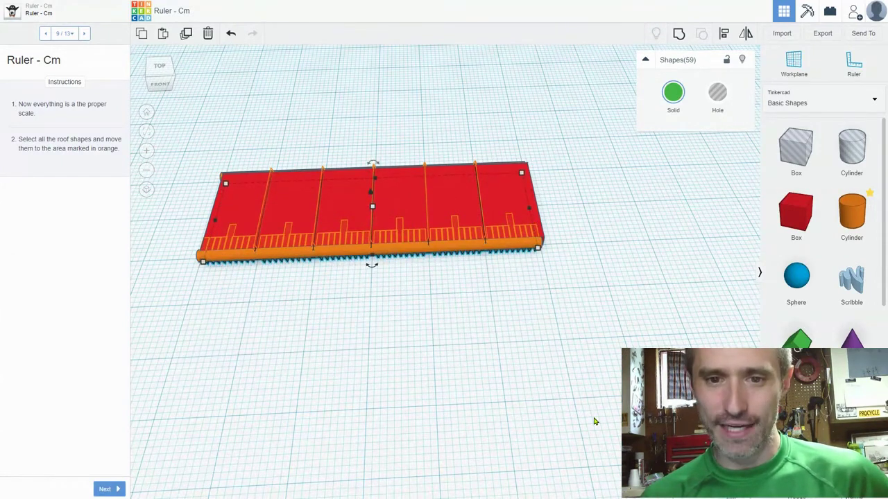
key(ctrl+Up)
key(ctrl+Up)
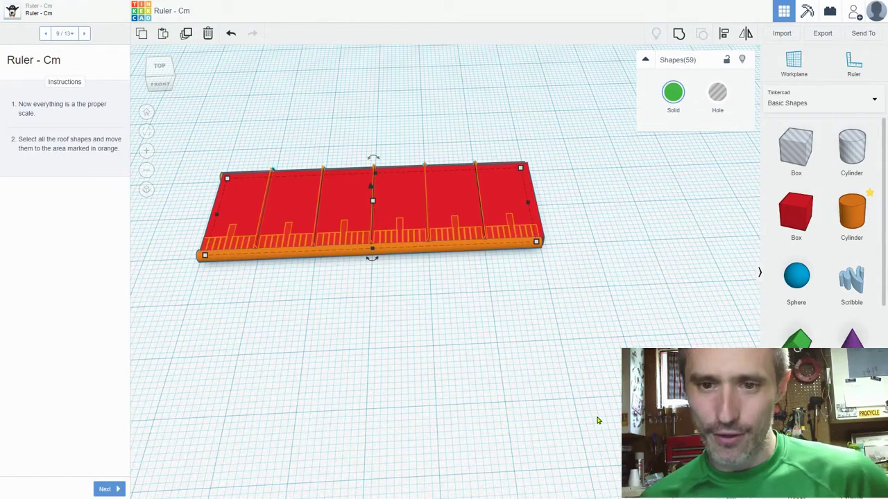
Step: Check and adjust the ticks' position on the ruler, then advance to the numbers step
right_drag(327, 350, 468, 267)
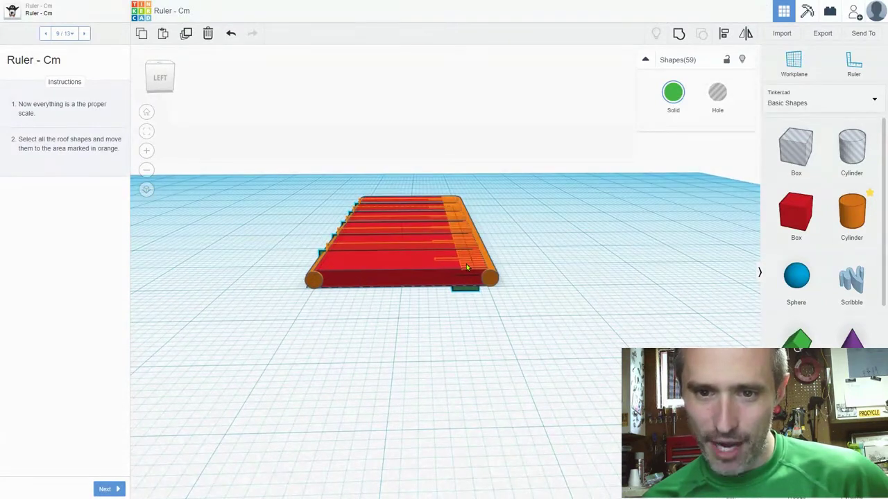
mouse_move(400, 203)
mouse_down()
mouse_move(400, 192)
mouse_move(400, 199)
mouse_up()
right_drag(521, 228, 318, 322)
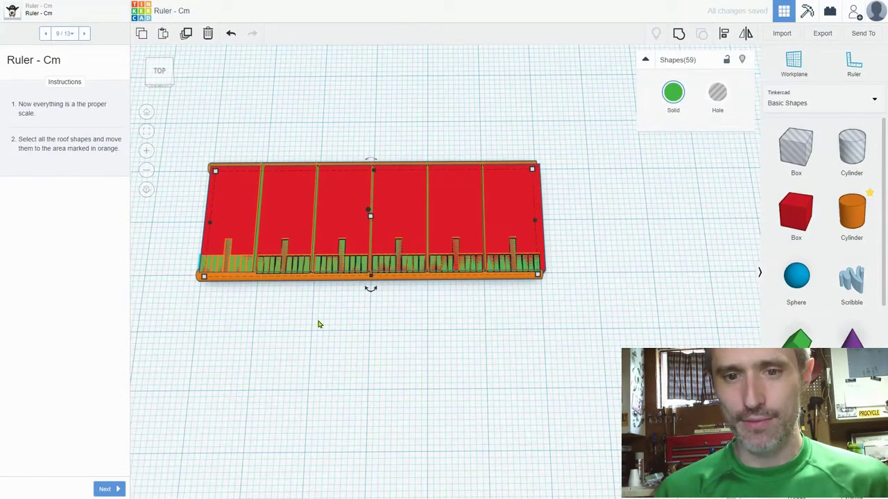
right_drag(307, 308, 504, 228)
right_drag(467, 316, 490, 321)
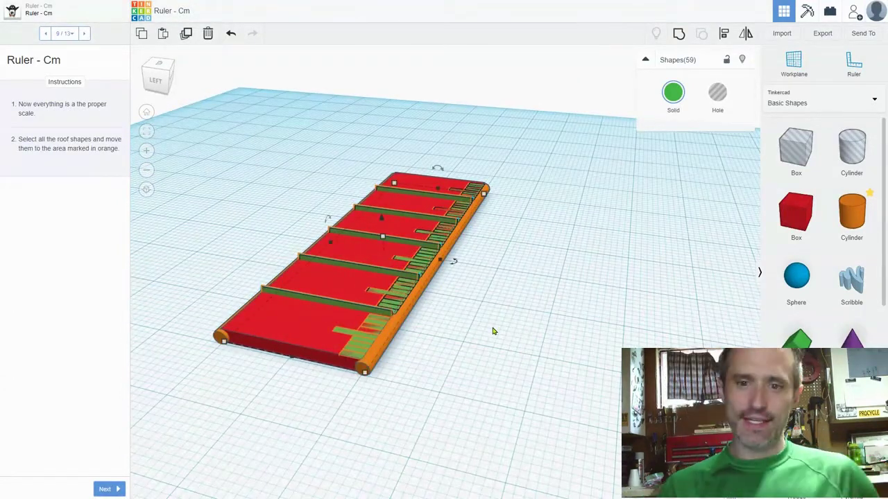
click(494, 333)
right_drag(525, 360, 397, 364)
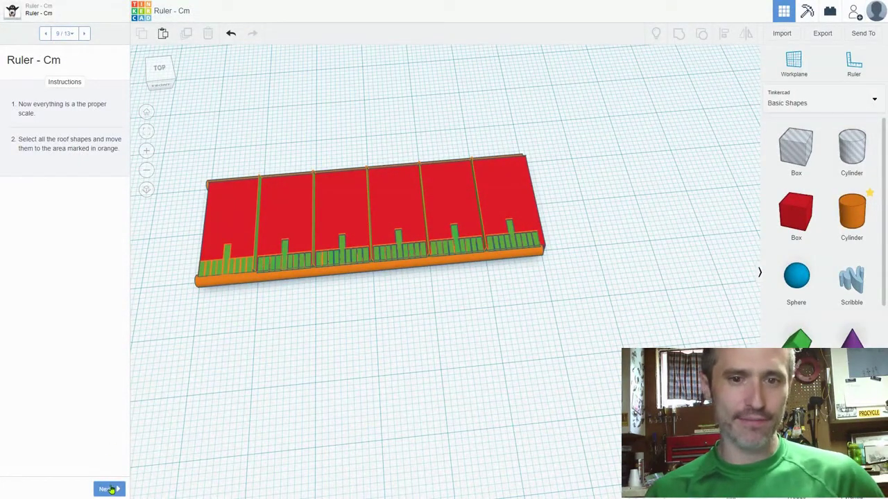
click(111, 489)
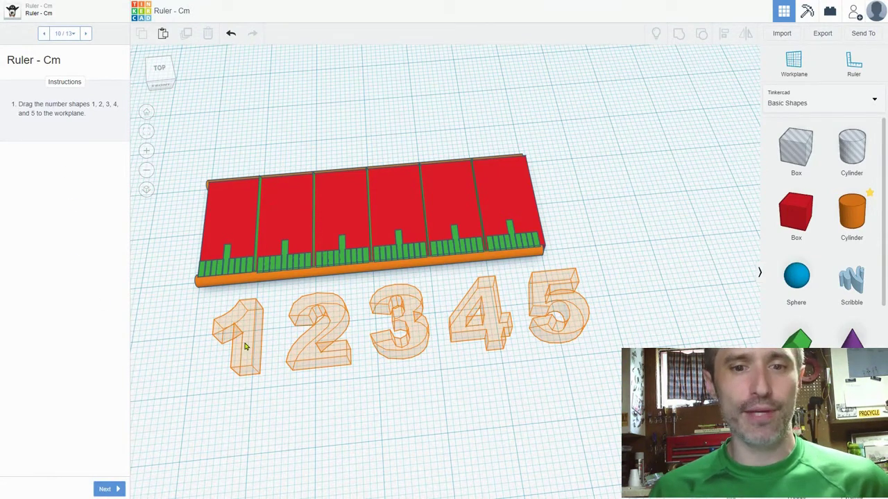
Step: Switch the shape library to Text and numbers and scroll to the number shapes
scroll(826, 186, down, 6)
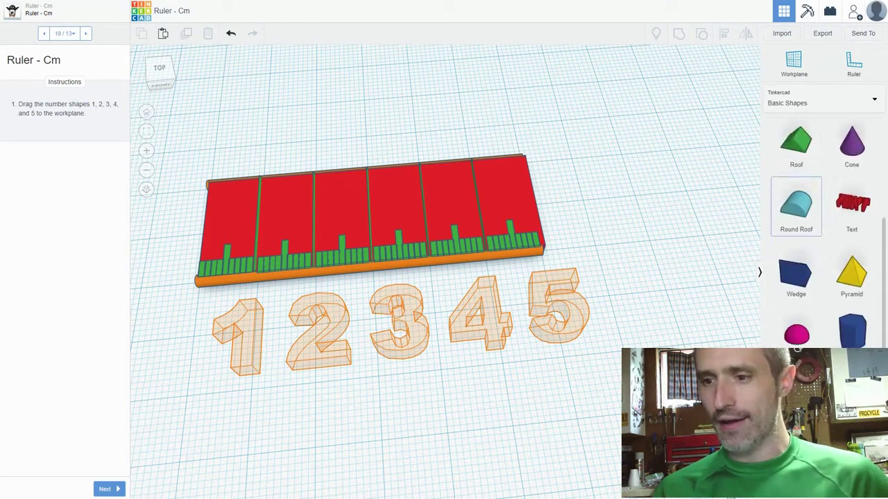
scroll(825, 229, up, 6)
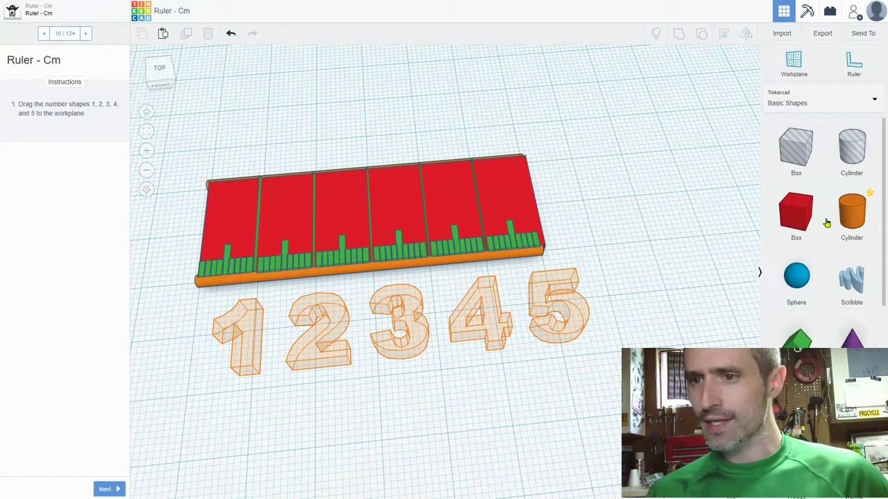
click(826, 107)
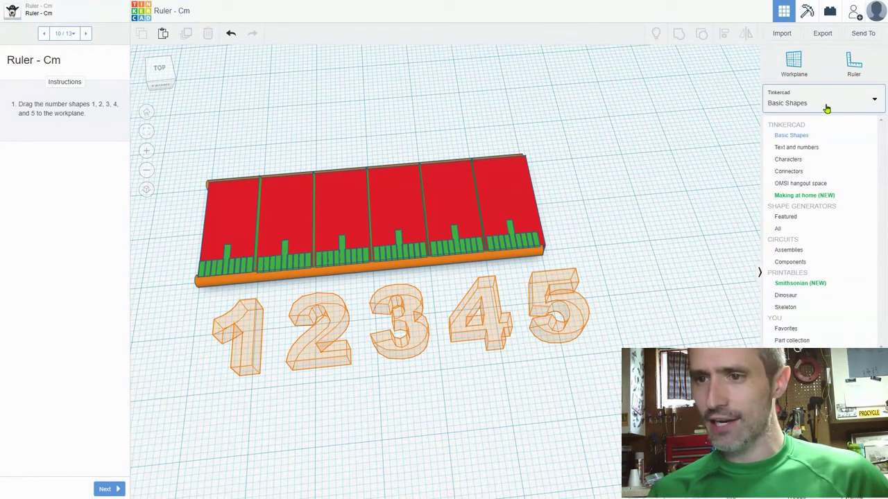
click(814, 154)
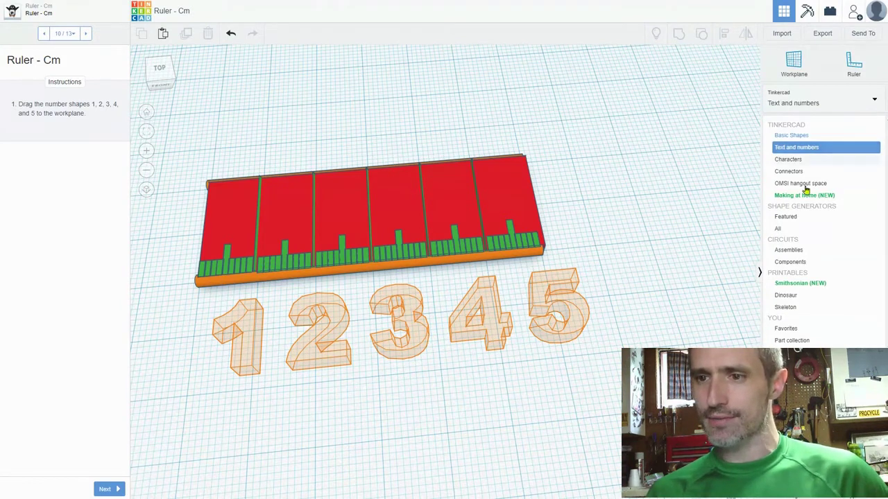
scroll(819, 344, down, 6)
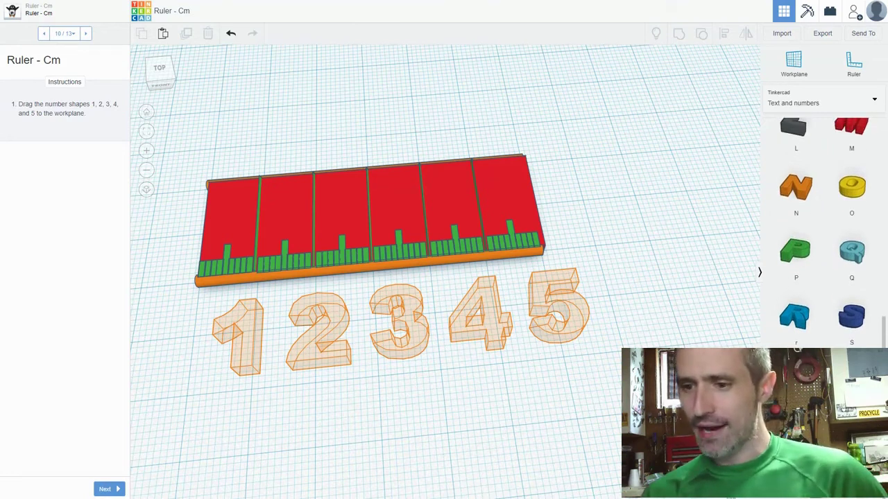
scroll(822, 291, down, 5)
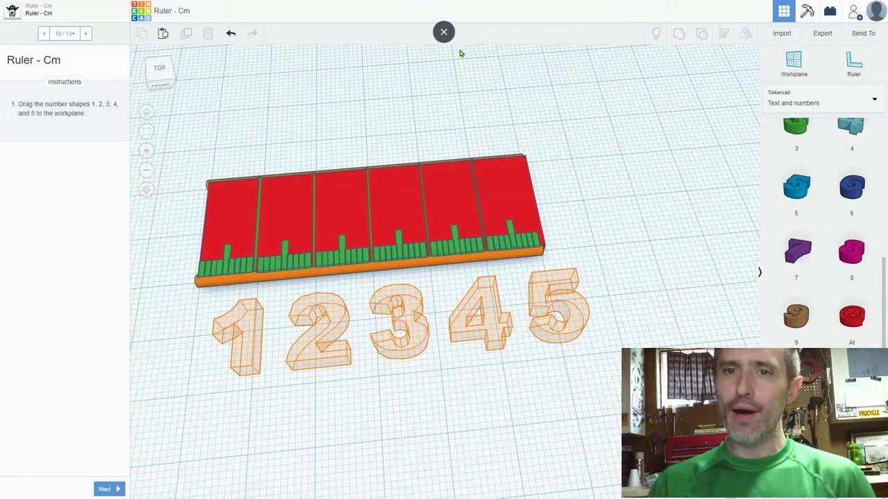
Step: Leave and restore the browser's full-screen mode
click(443, 32)
click(877, 23)
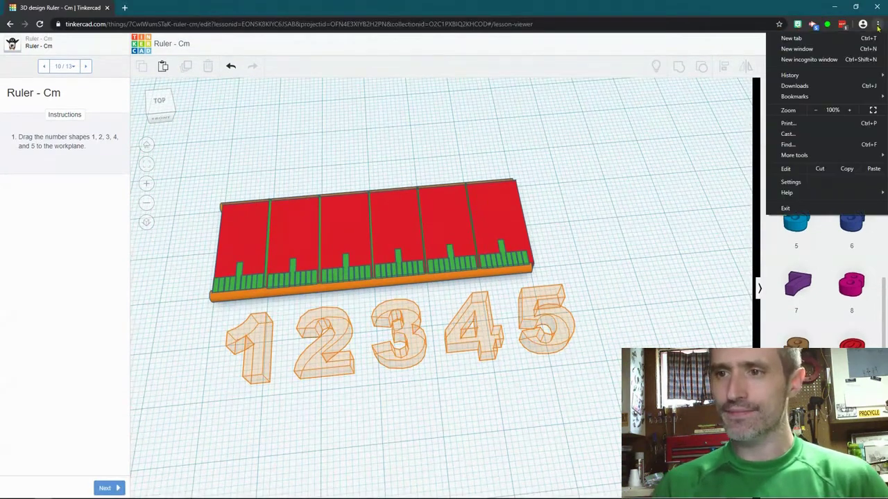
click(593, 10)
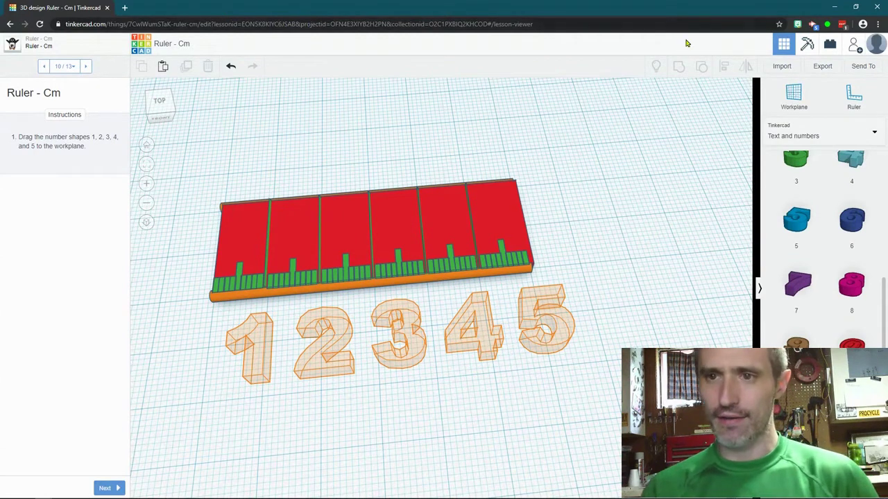
key(F11)
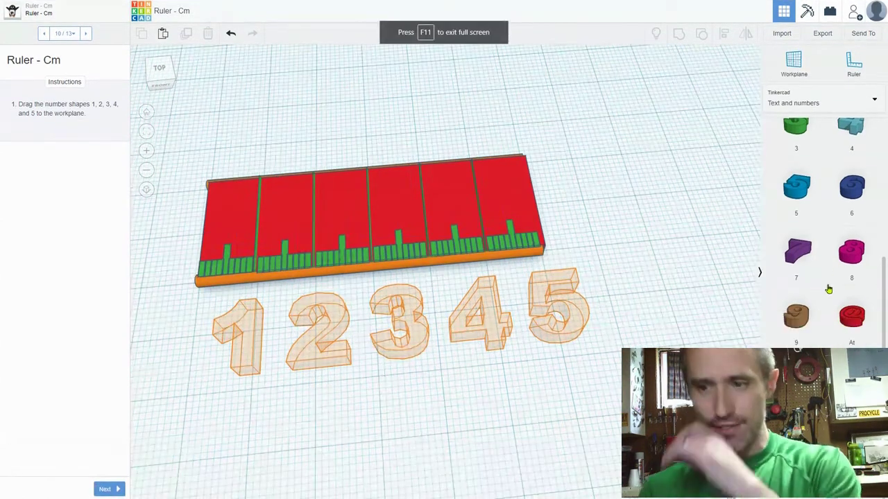
scroll(836, 267, up, 5)
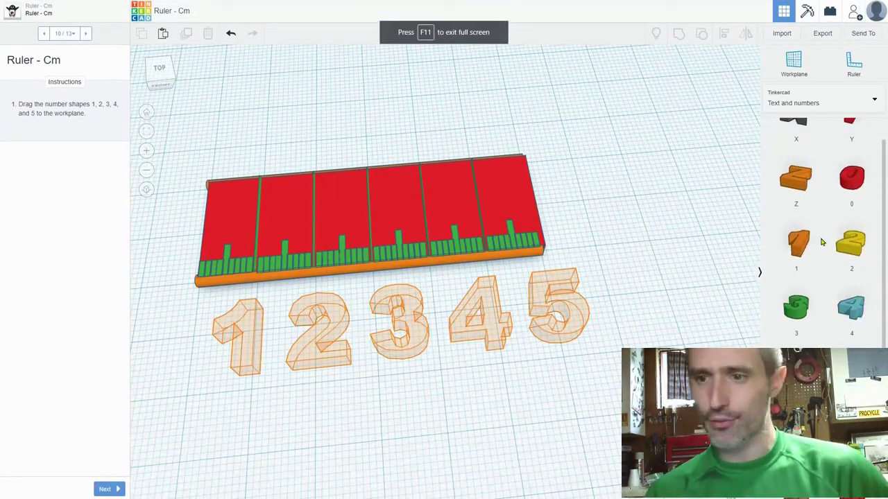
Step: Drag number shapes 1 through 5 from the Text and numbers library onto their matching outlines
drag(799, 244, 249, 345)
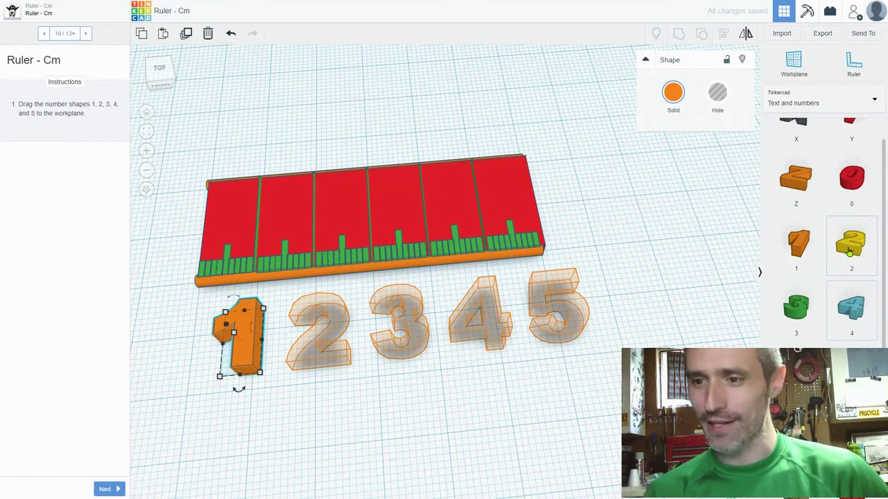
drag(852, 243, 322, 338)
drag(797, 306, 399, 330)
drag(851, 309, 477, 322)
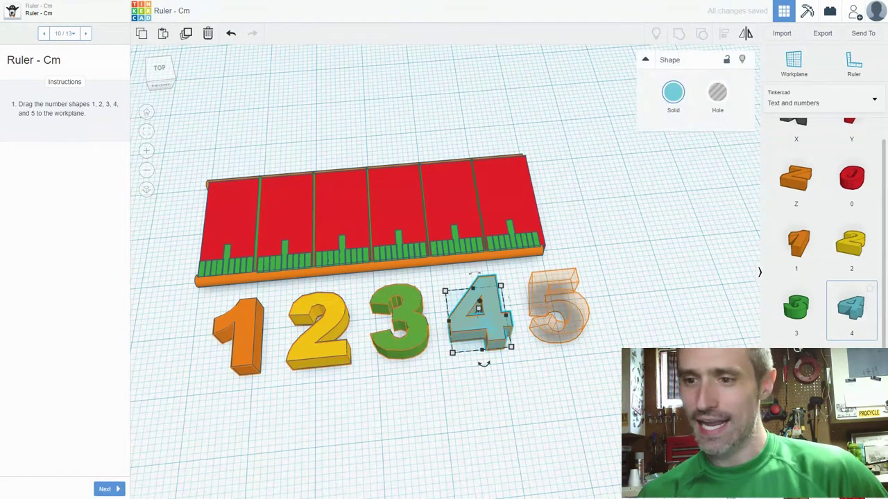
drag(796, 375, 554, 316)
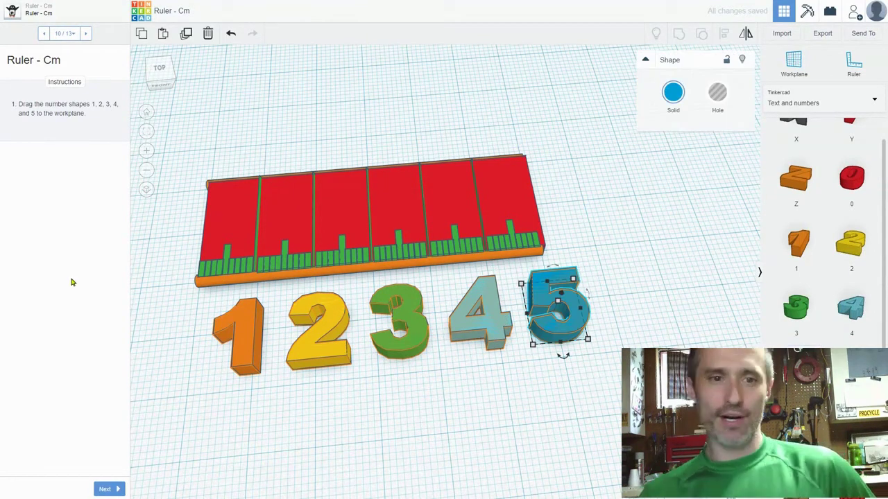
Step: Advance to the scaling step and shrink all five numbers proportionally with a corner handle
click(110, 490)
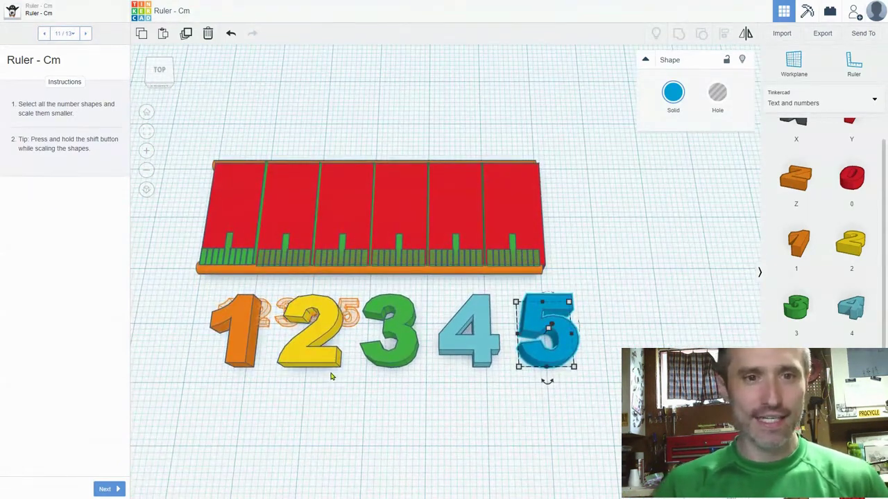
drag(626, 385, 179, 321)
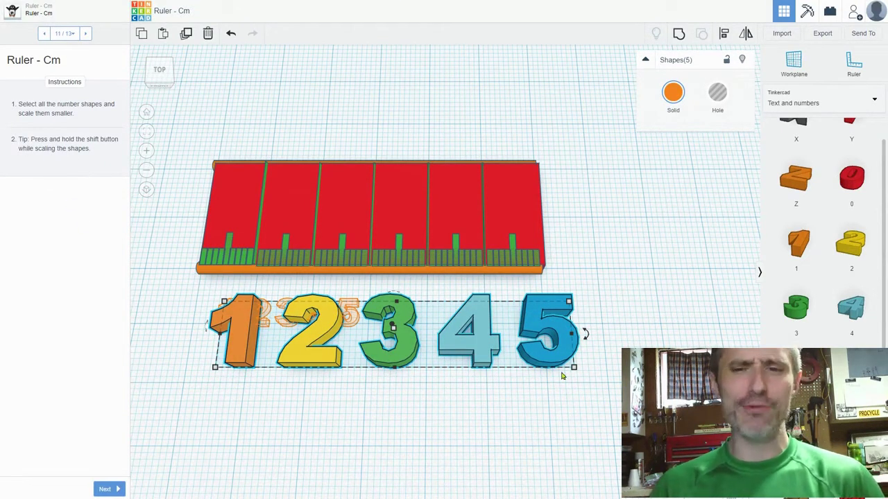
mouse_move(574, 373)
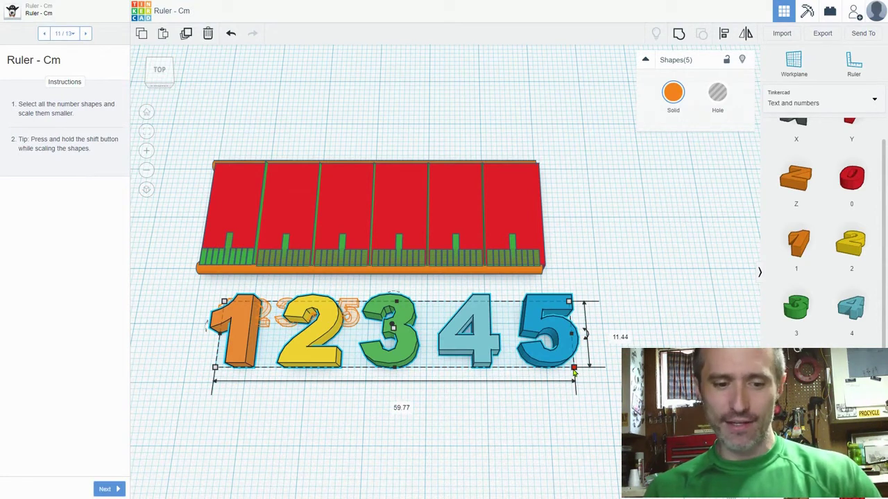
drag(178, 340, 208, 350)
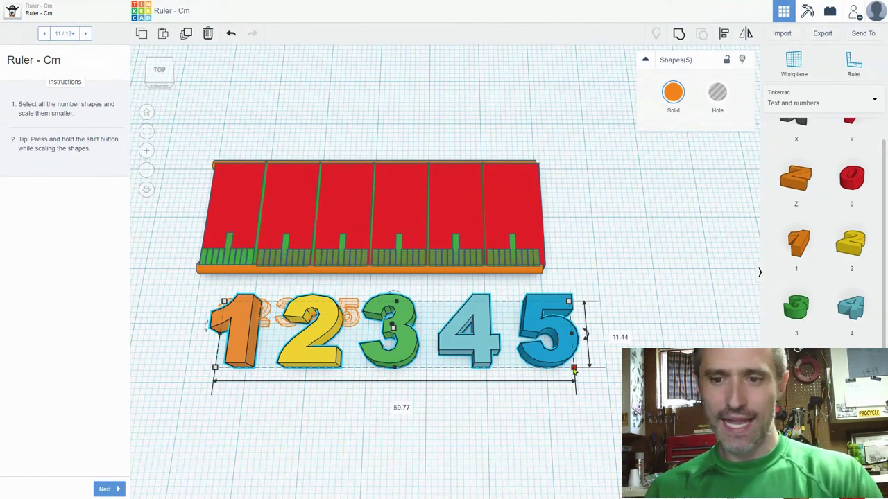
shift+drag(574, 371, 358, 332)
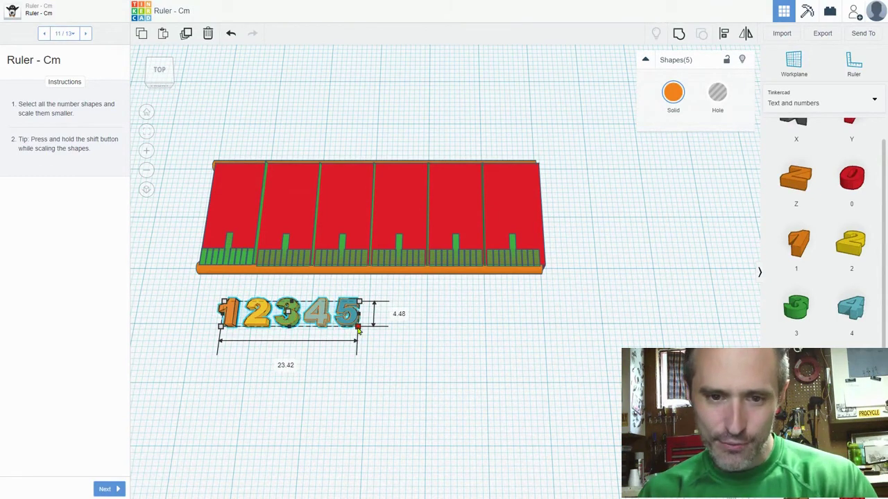
Step: Frame the view on the five numbers and advance to lesson step 12
scroll(343, 378, up, 5)
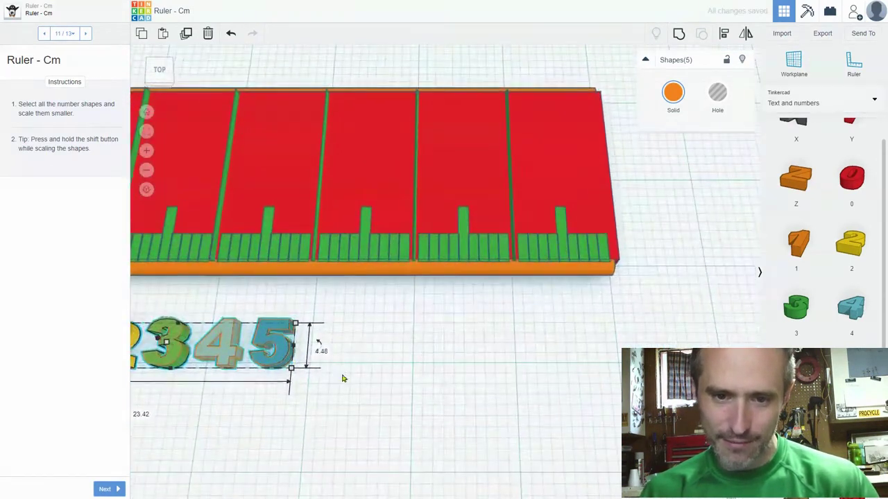
scroll(343, 380, down, 5)
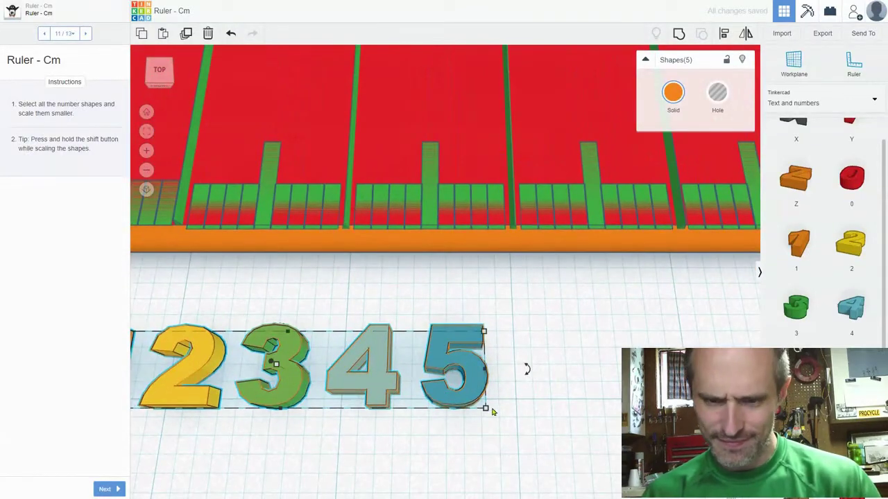
key(f)
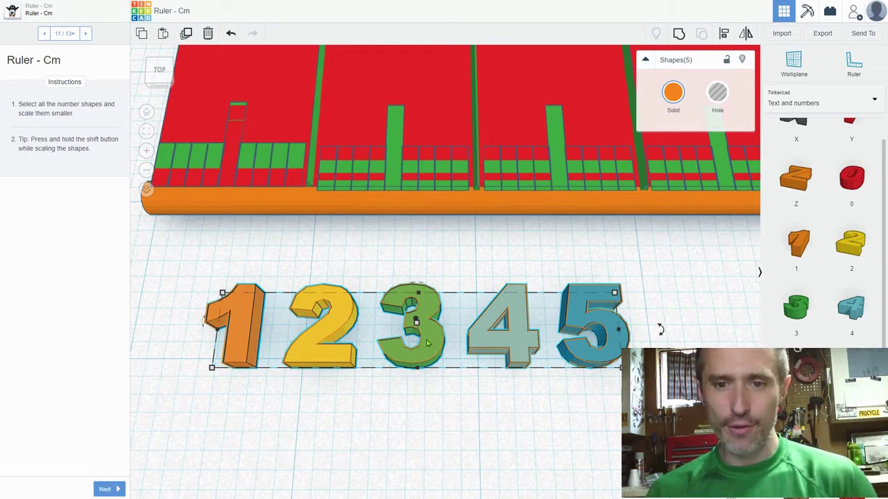
drag(179, 283, 660, 386)
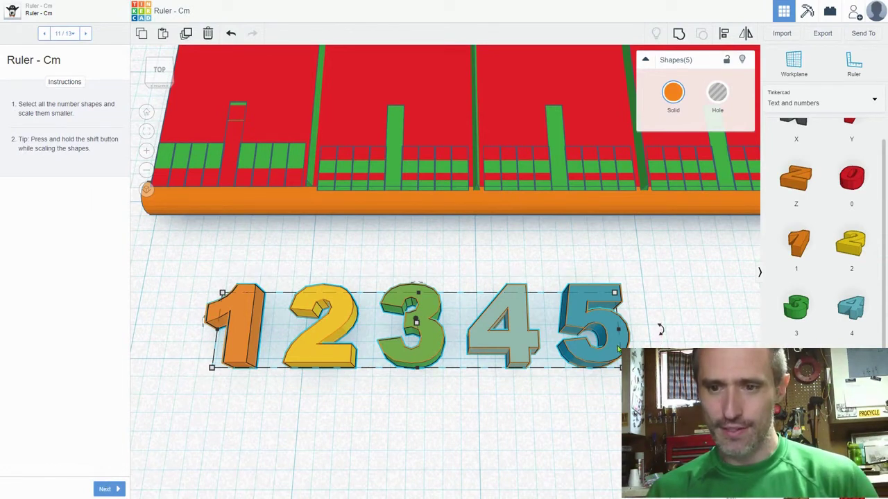
click(106, 490)
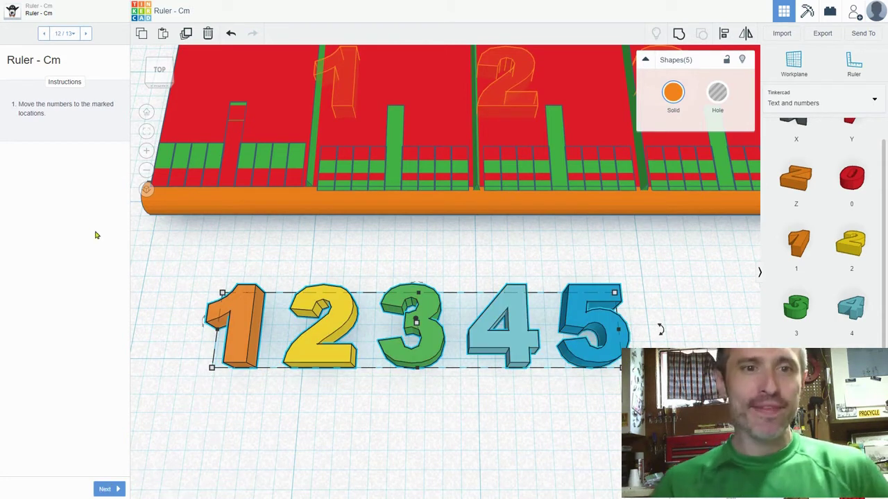
Step: Select all five numbers and raise them 2.50 above the workplane
click(203, 410)
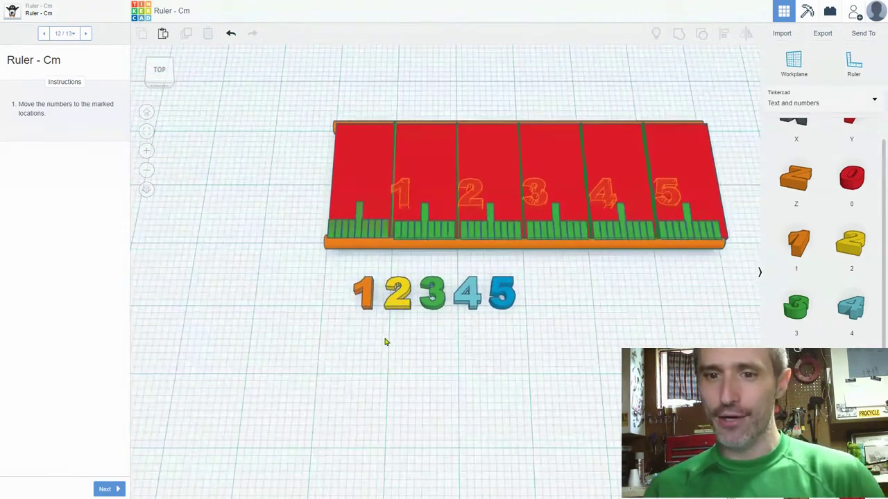
mouse_move(366, 295)
mouse_down()
mouse_move(360, 244)
mouse_move(389, 255)
mouse_move(366, 287)
mouse_move(402, 222)
mouse_move(403, 198)
mouse_move(366, 267)
mouse_move(366, 291)
mouse_up()
click(324, 329)
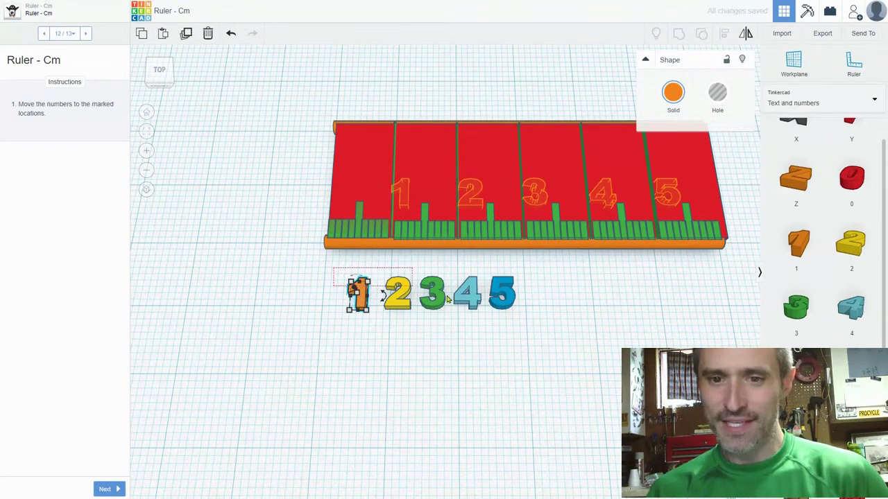
drag(447, 299, 538, 337)
right_drag(422, 345, 608, 248)
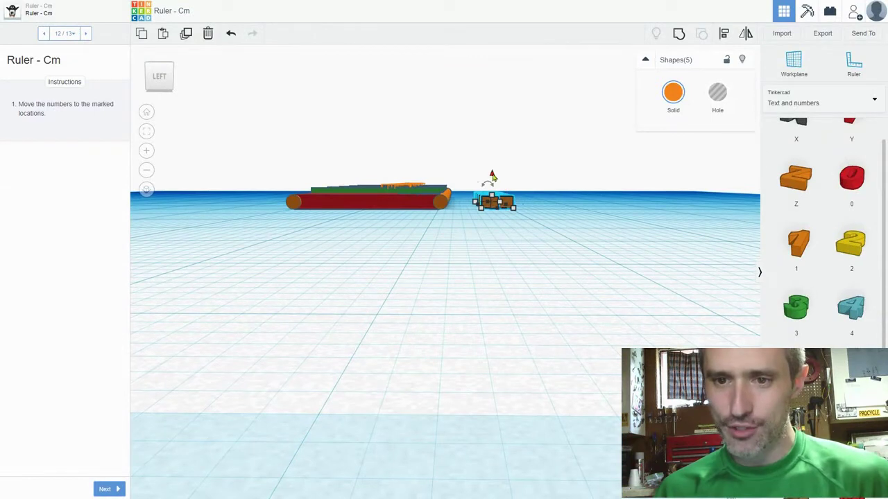
drag(491, 176, 493, 161)
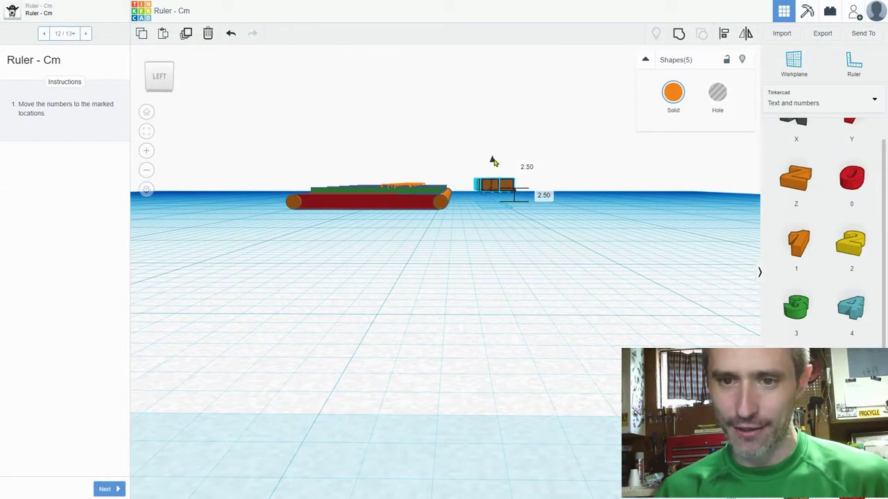
click(576, 229)
right_drag(576, 230, 384, 369)
Step: Move numbers 1, 2, 3, 4 and 5 onto their marked spots on the red ruler
drag(359, 328, 398, 223)
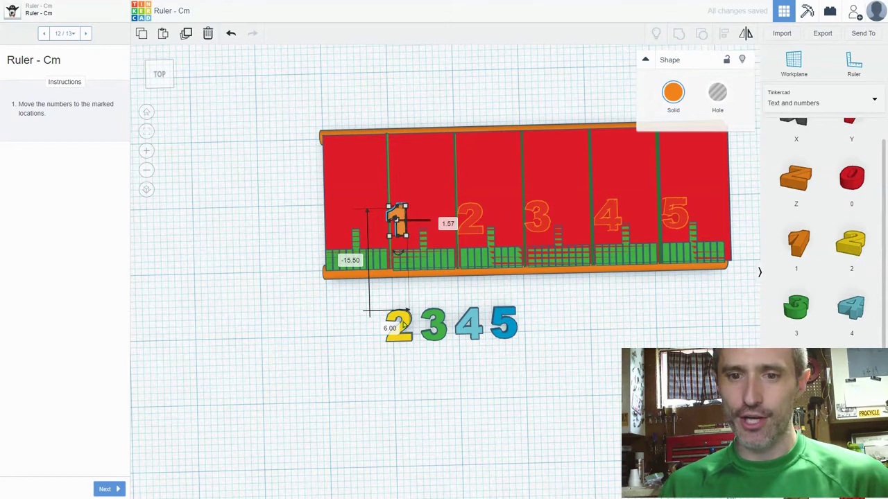
drag(472, 222, 472, 217)
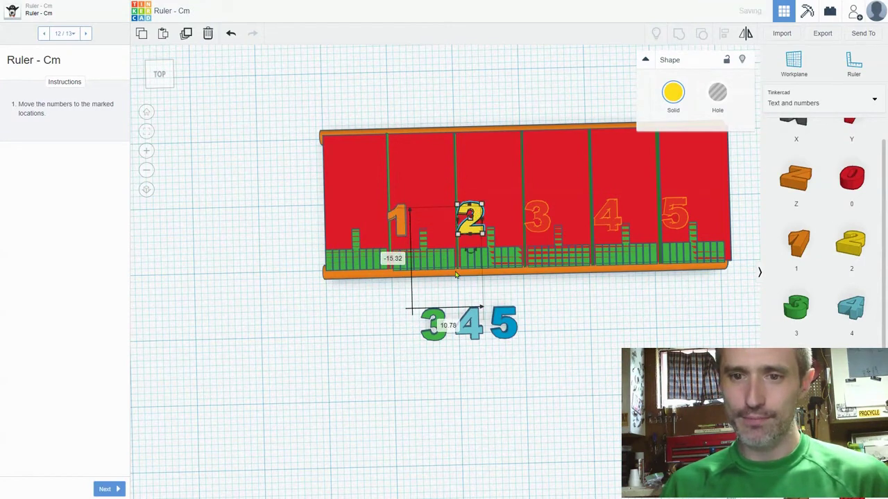
drag(435, 340, 540, 231)
click(516, 292)
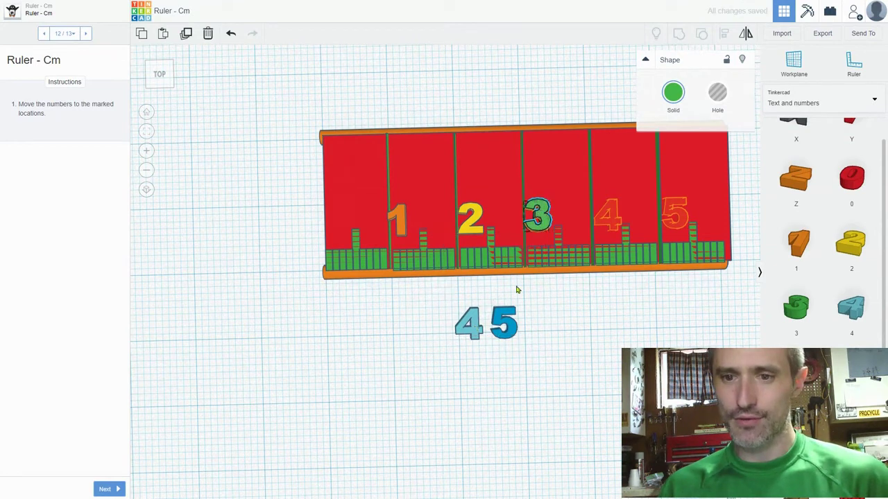
drag(468, 322, 613, 216)
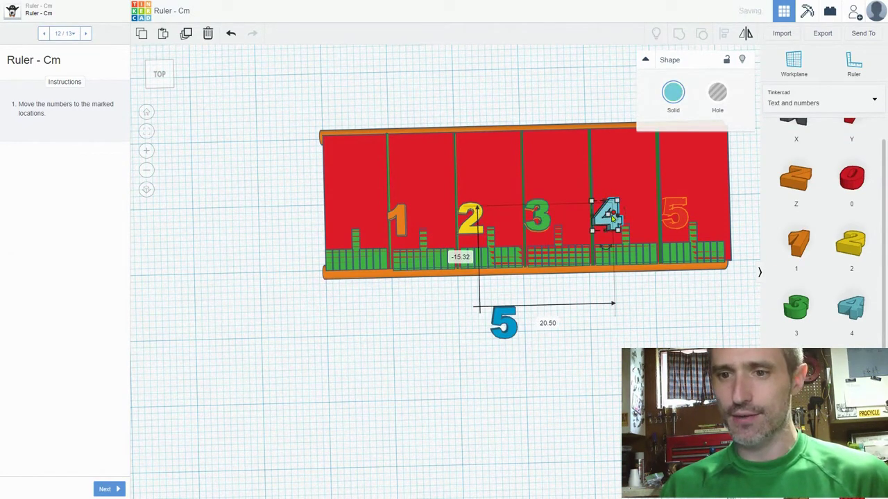
click(587, 304)
drag(504, 322, 676, 211)
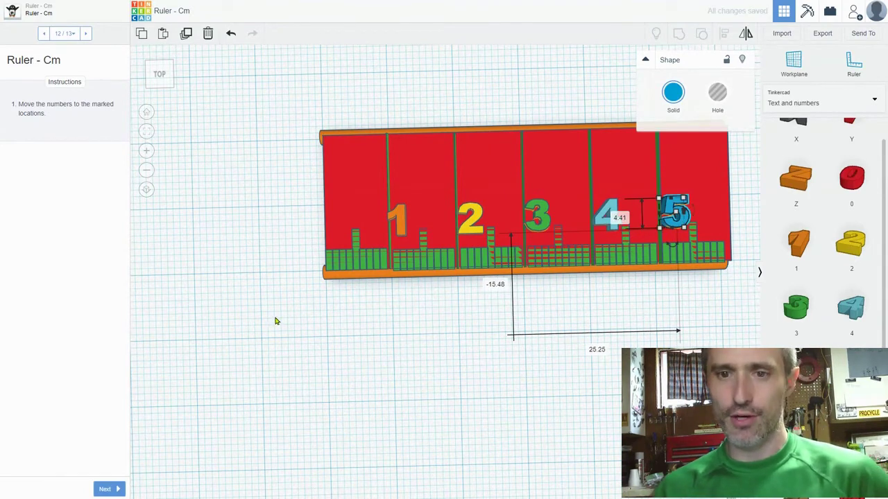
Step: Nudge the orange 1, yellow 2 and green 3 slightly down the red plate into position
scroll(275, 321, up, 5)
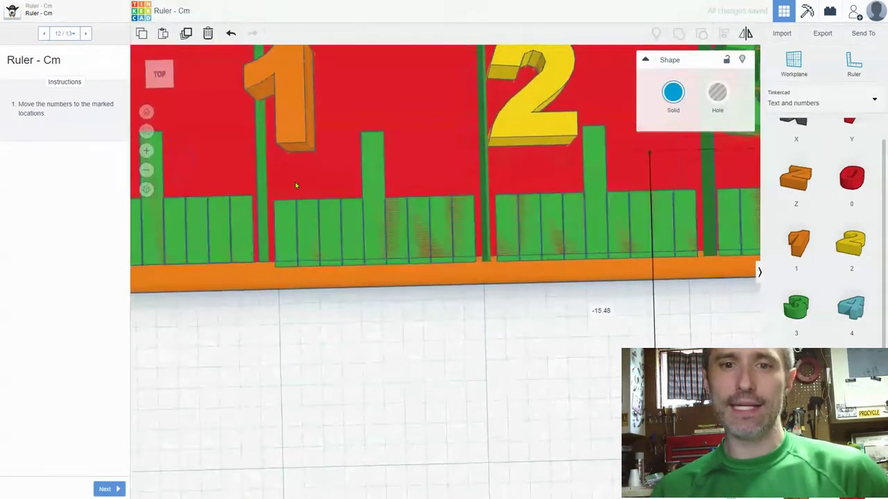
right_drag(295, 185, 332, 192)
click(279, 95)
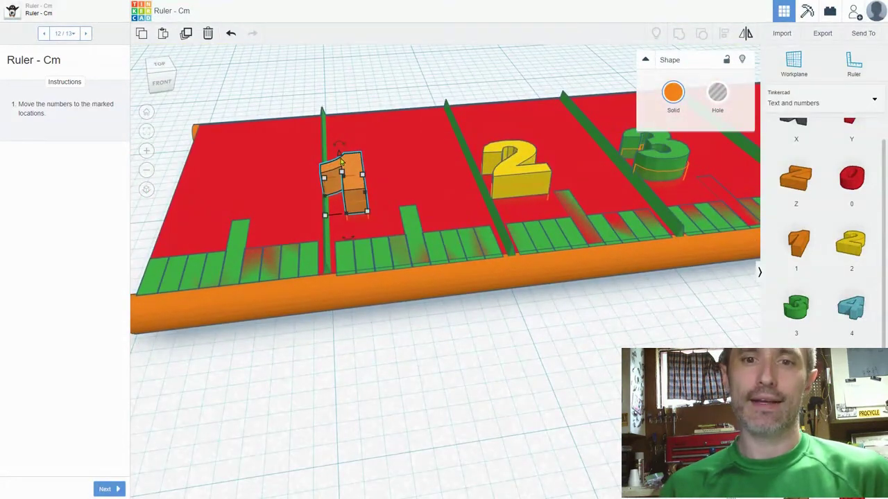
drag(341, 159, 341, 173)
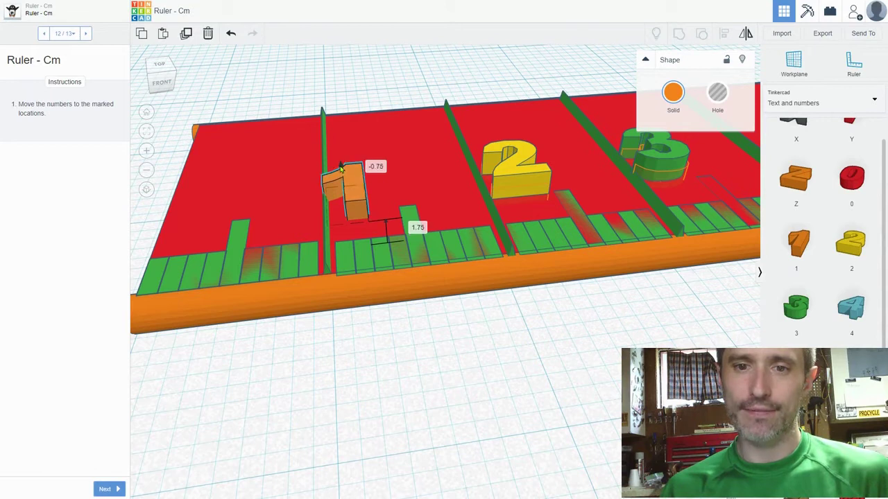
click(516, 168)
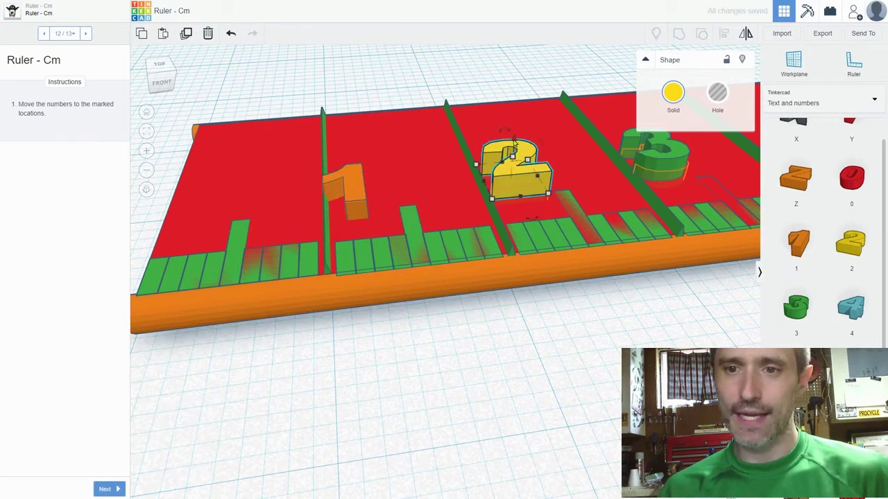
drag(516, 143, 513, 161)
middle_drag(589, 186, 329, 240)
click(408, 198)
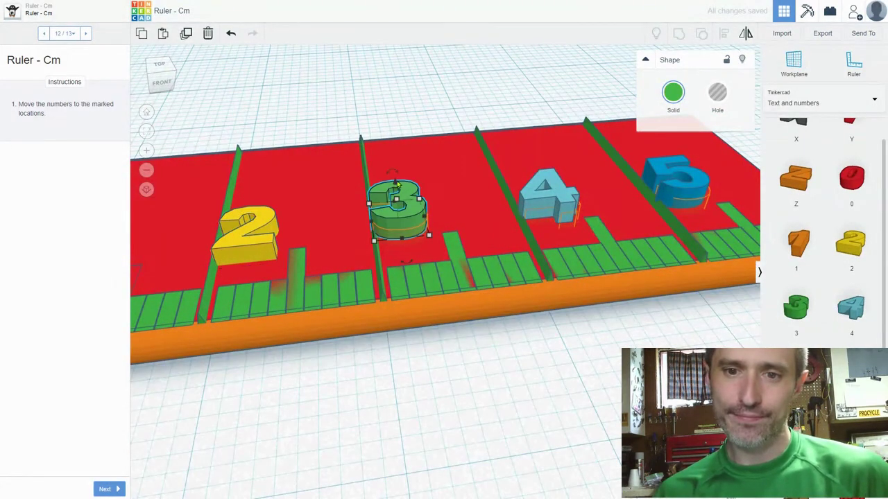
drag(396, 182, 396, 193)
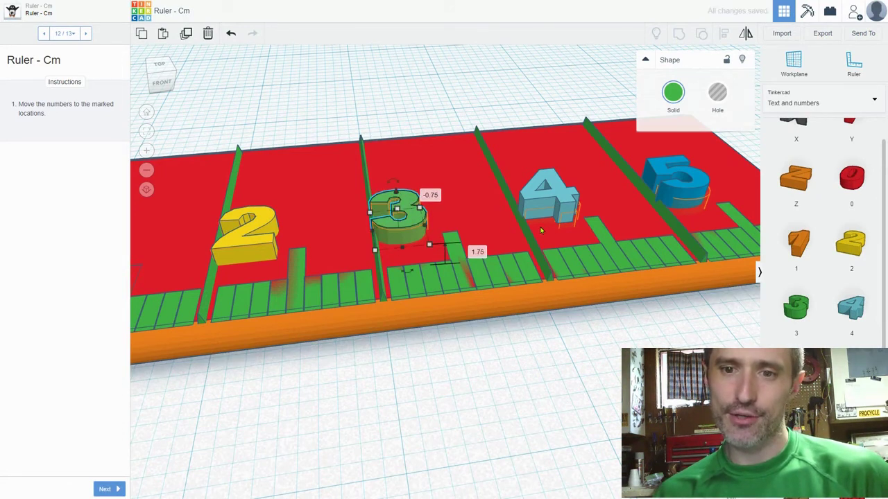
Step: Drag the blue 4 and then the blue 5 onto their marked spots on the ruler
click(551, 203)
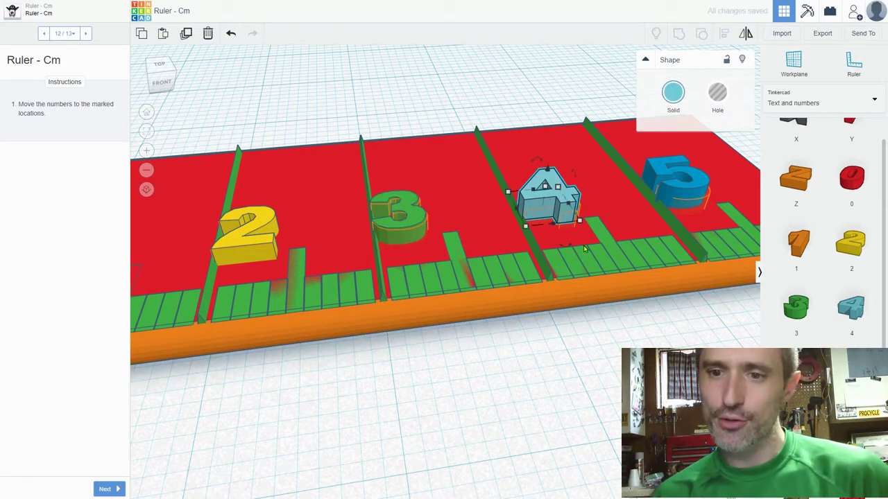
right_drag(585, 254, 431, 283)
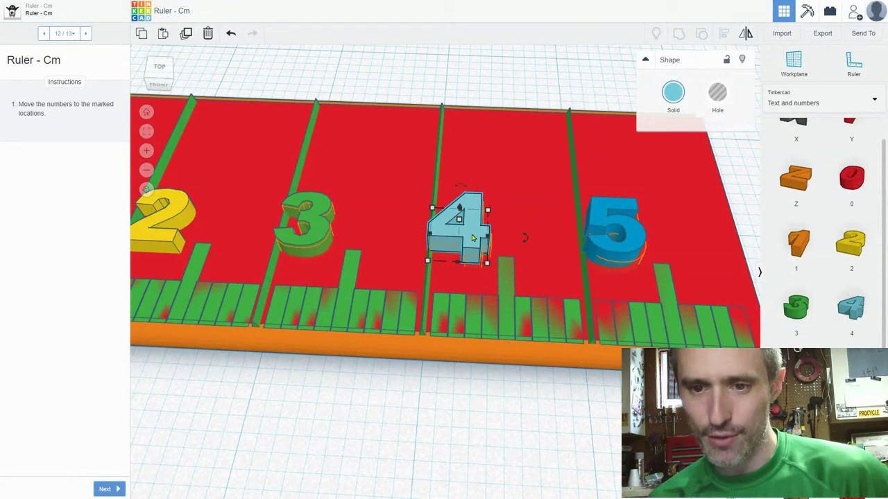
drag(468, 229, 477, 238)
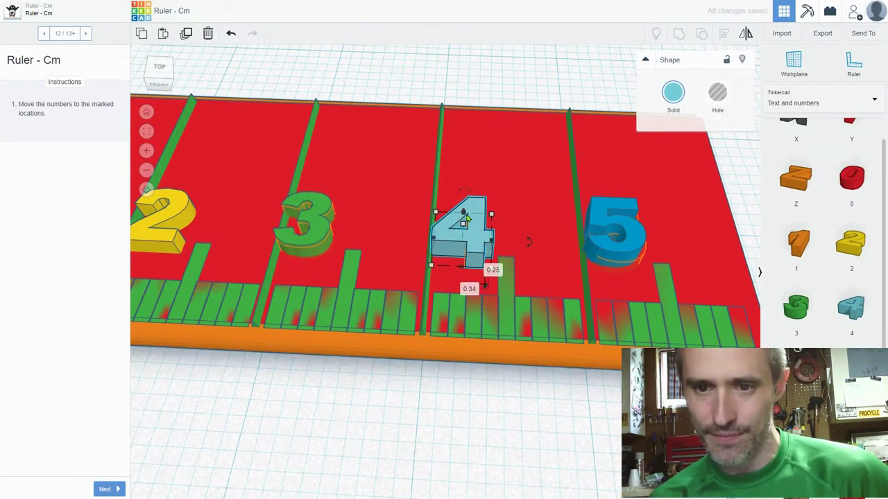
drag(464, 215, 463, 220)
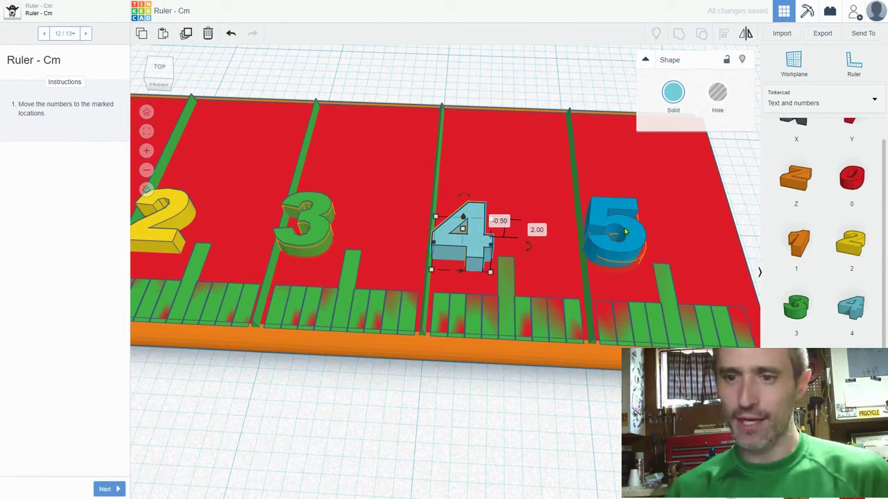
click(624, 231)
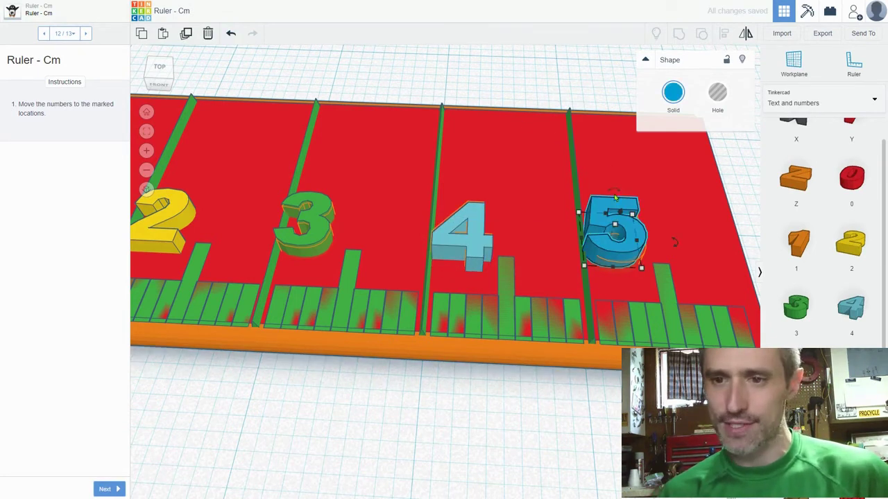
mouse_move(634, 243)
mouse_down()
mouse_move(627, 251)
mouse_move(638, 252)
mouse_up()
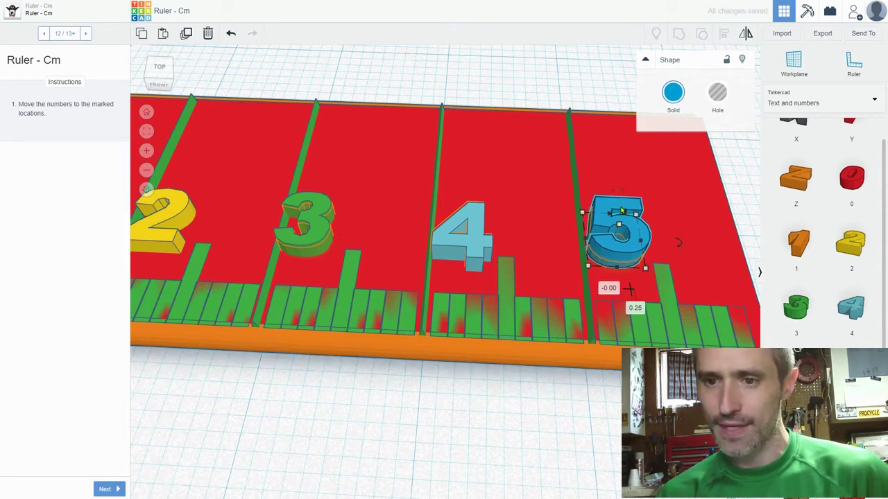
drag(625, 215, 622, 222)
click(308, 375)
scroll(308, 375, down, 3)
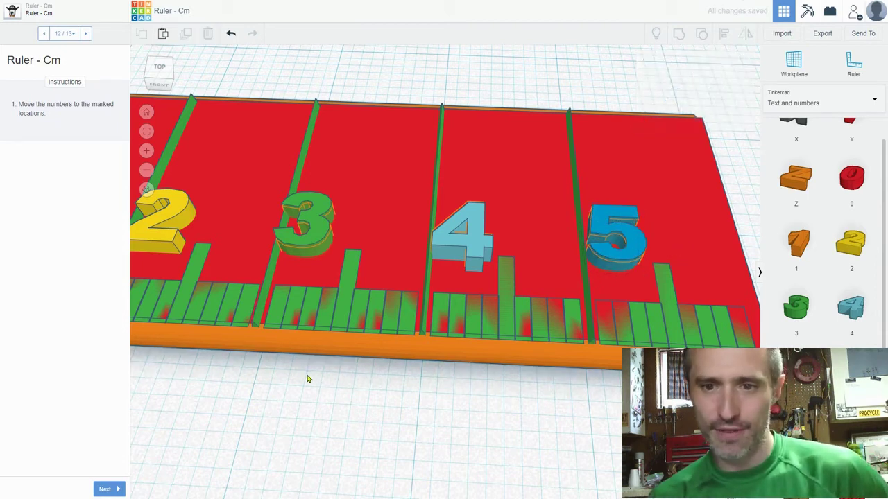
right_drag(307, 375, 314, 352)
Step: Reach lesson step 13/13, then drag both orange edge rods clear of the red ruler
scroll(313, 353, down, 5)
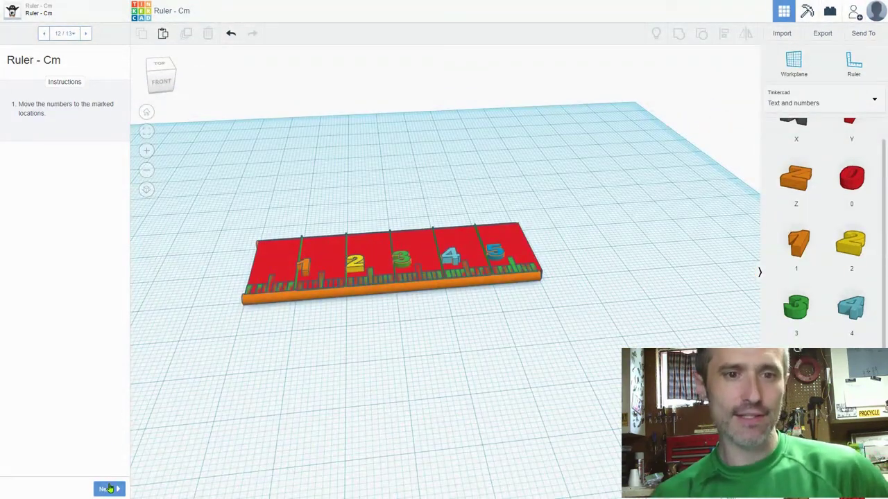
click(108, 489)
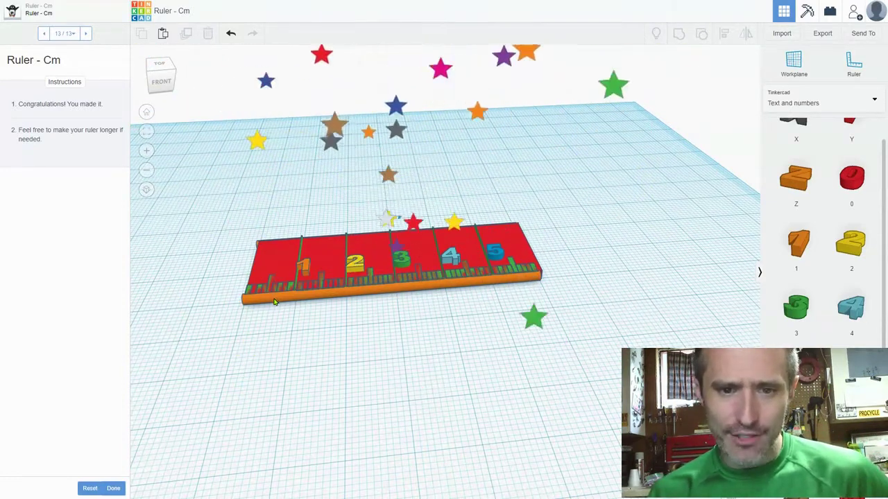
drag(274, 303, 271, 335)
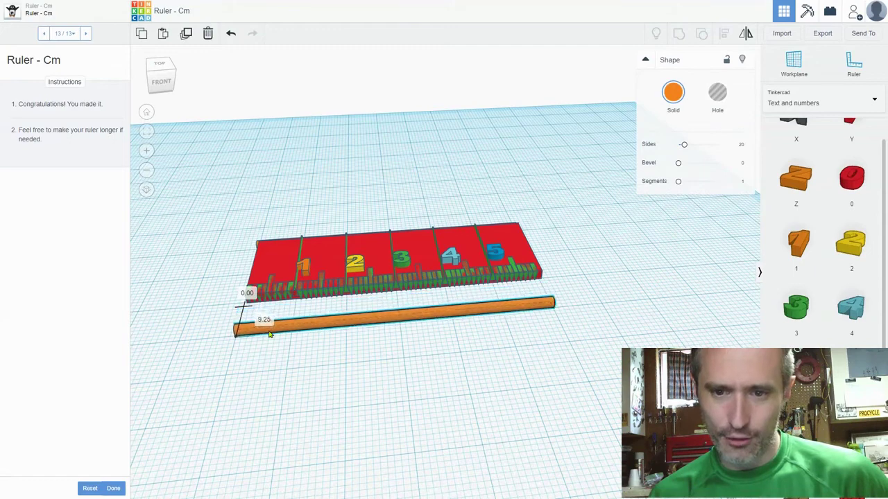
right_drag(200, 290, 407, 270)
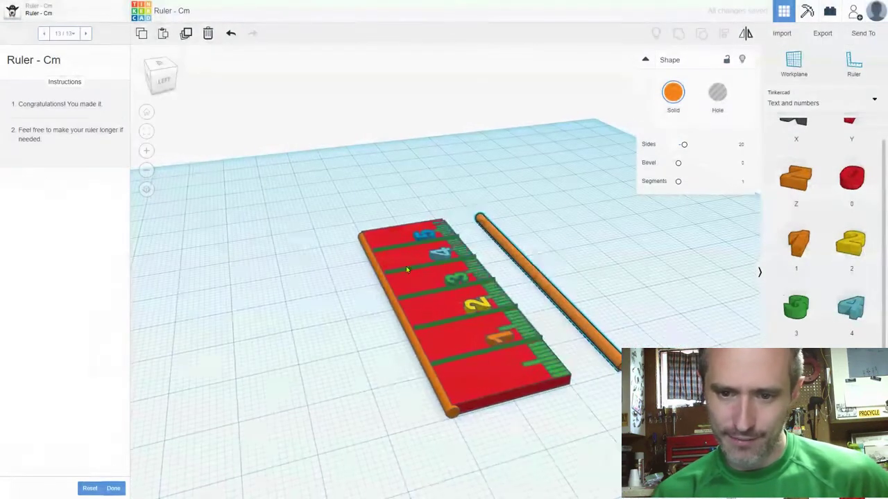
drag(452, 414, 360, 436)
right_drag(360, 436, 420, 244)
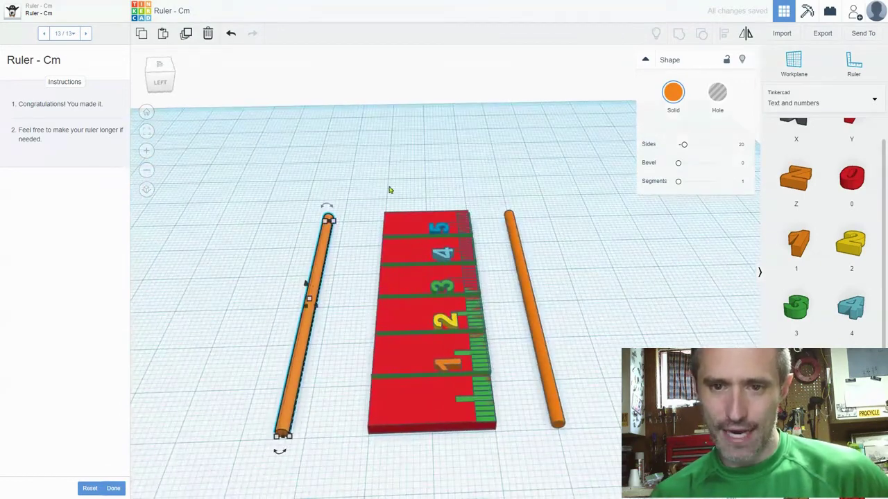
Step: Duplicate all 65 ruler shapes, rotate the copy 90° and butt it against the original's end
drag(370, 179, 501, 463)
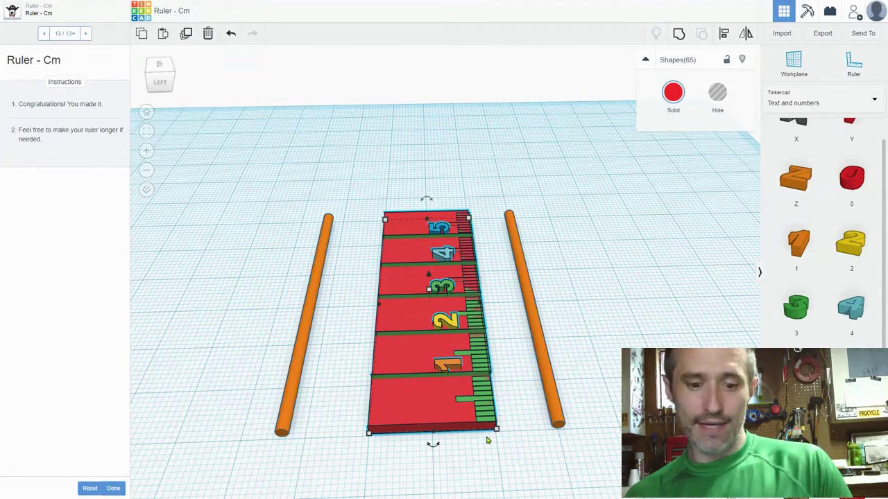
right_drag(589, 340, 396, 386)
key(ctrl+d)
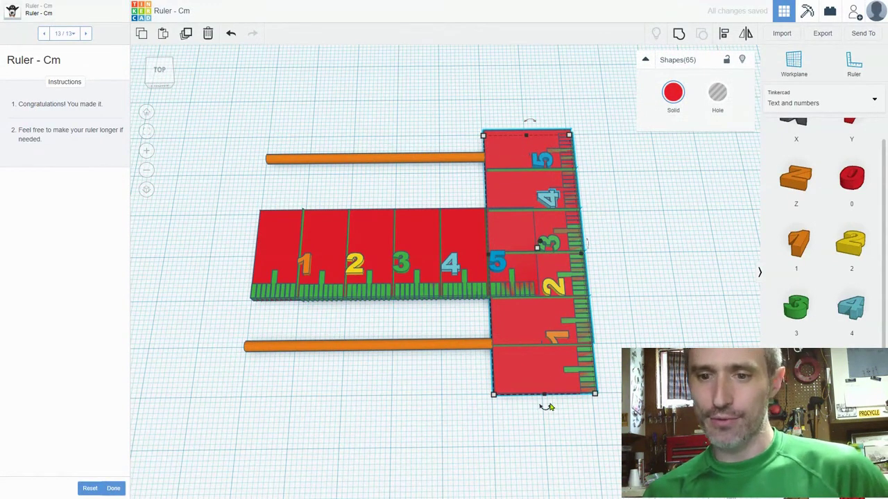
drag(545, 407, 321, 261)
key(Right)
key(Right)
key(Right)
key(Right)
key(Right)
key(Right)
key(Right)
key(Right)
key(Right)
key(Right)
key(Right)
key(Right)
key(Right)
key(Right)
key(Right)
key(Right)
key(Right)
key(Right)
key(Right)
key(Right)
key(Right)
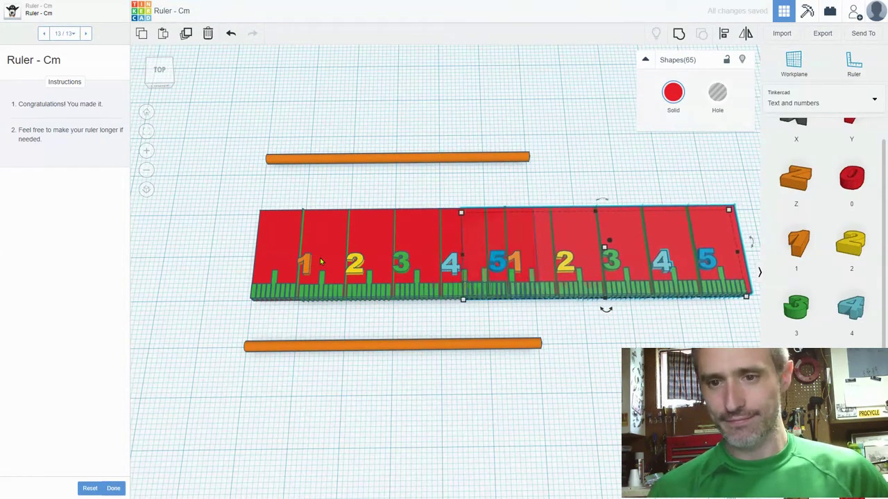
key(Right)
key(Right)
key(Right)
key(Right)
key(Right)
key(Right)
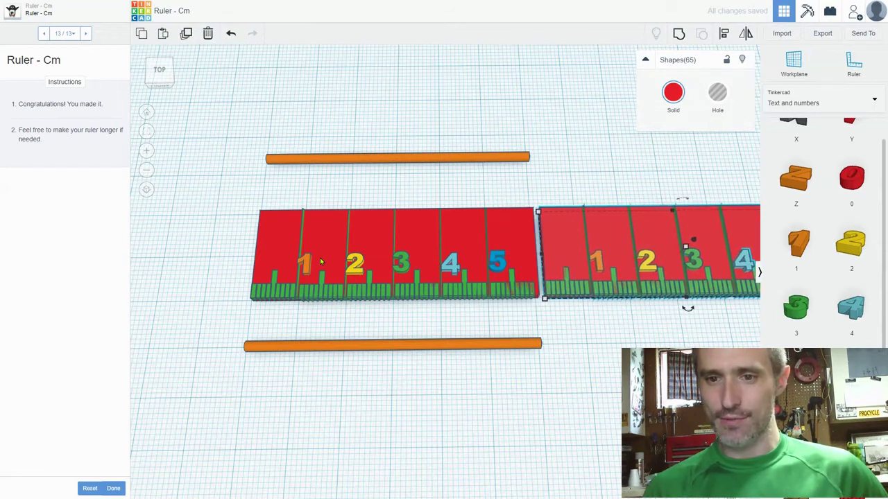
key(Left)
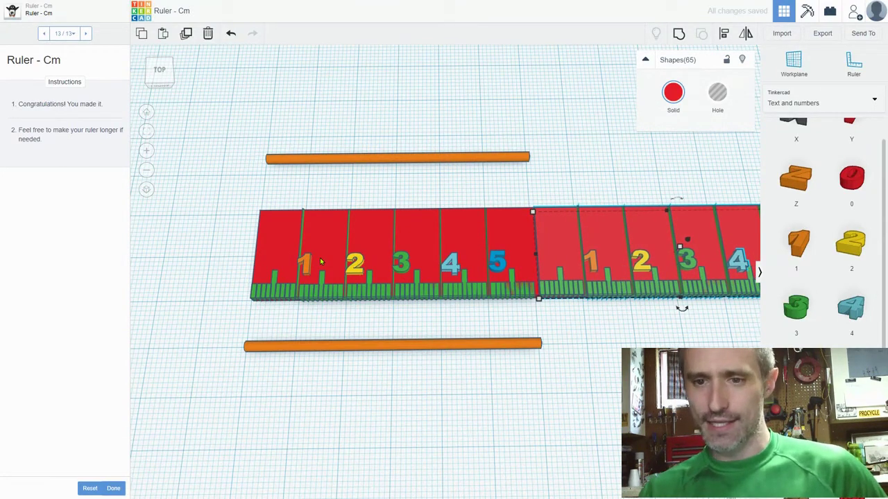
key(Left)
click(509, 414)
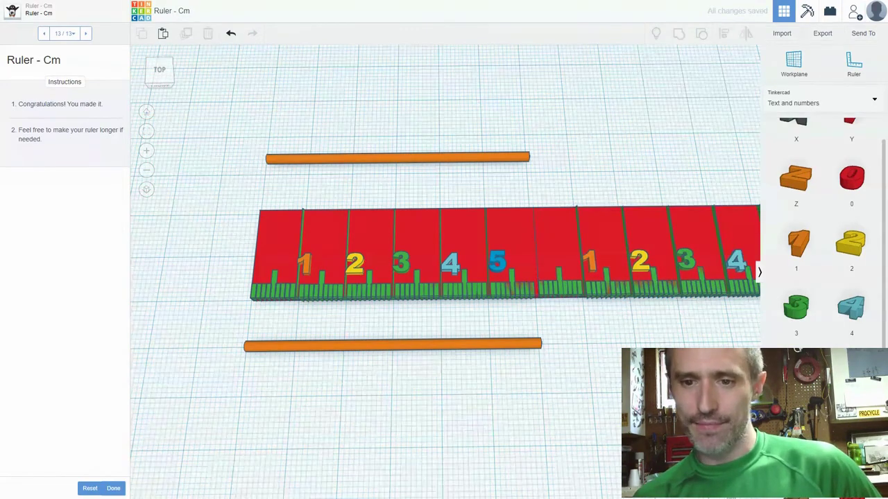
Step: Change the lower orange rod's length from 60 to 120 and lay it along the ruler's front edge
right_drag(509, 414, 543, 302)
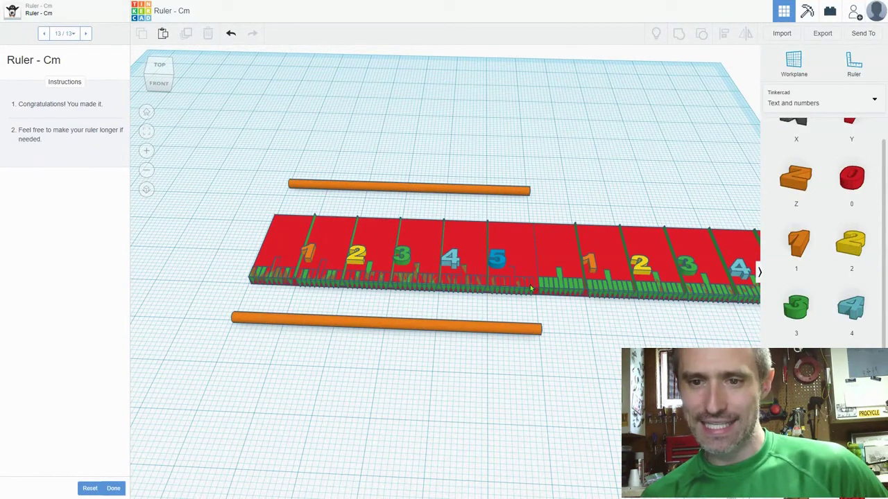
click(504, 332)
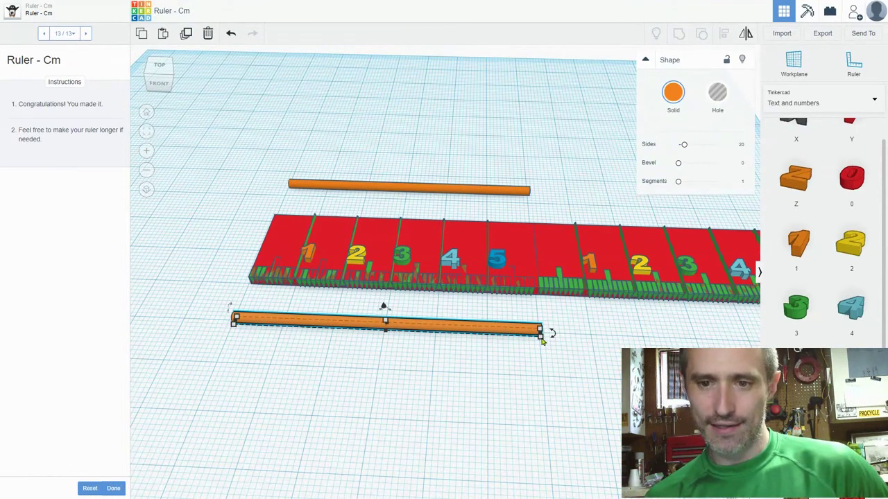
mouse_move(541, 337)
click(380, 370)
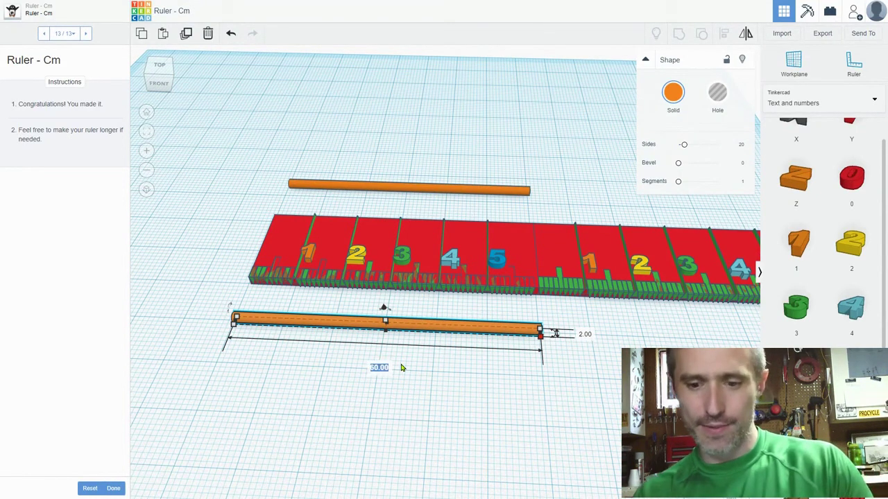
text(120)
key(Return)
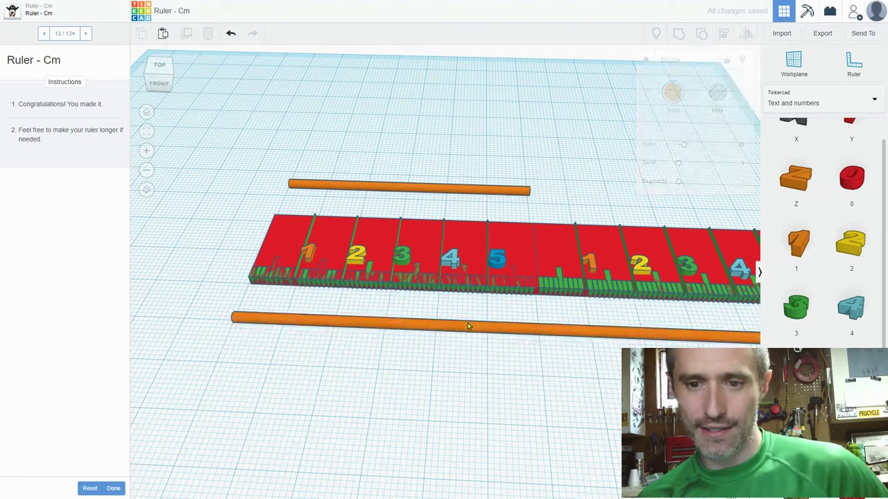
drag(468, 330, 470, 294)
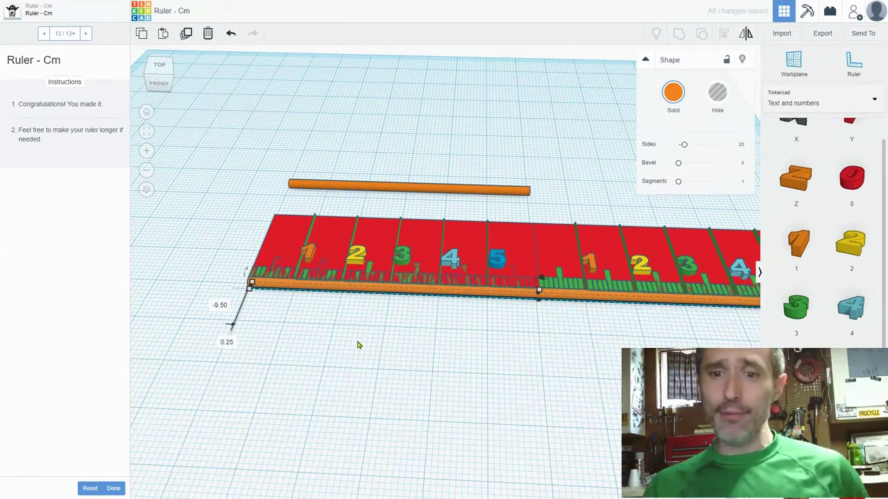
click(330, 388)
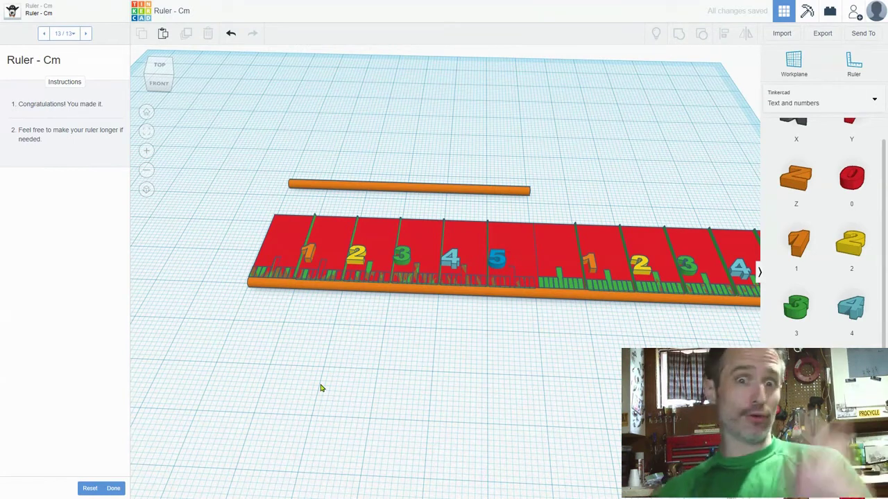